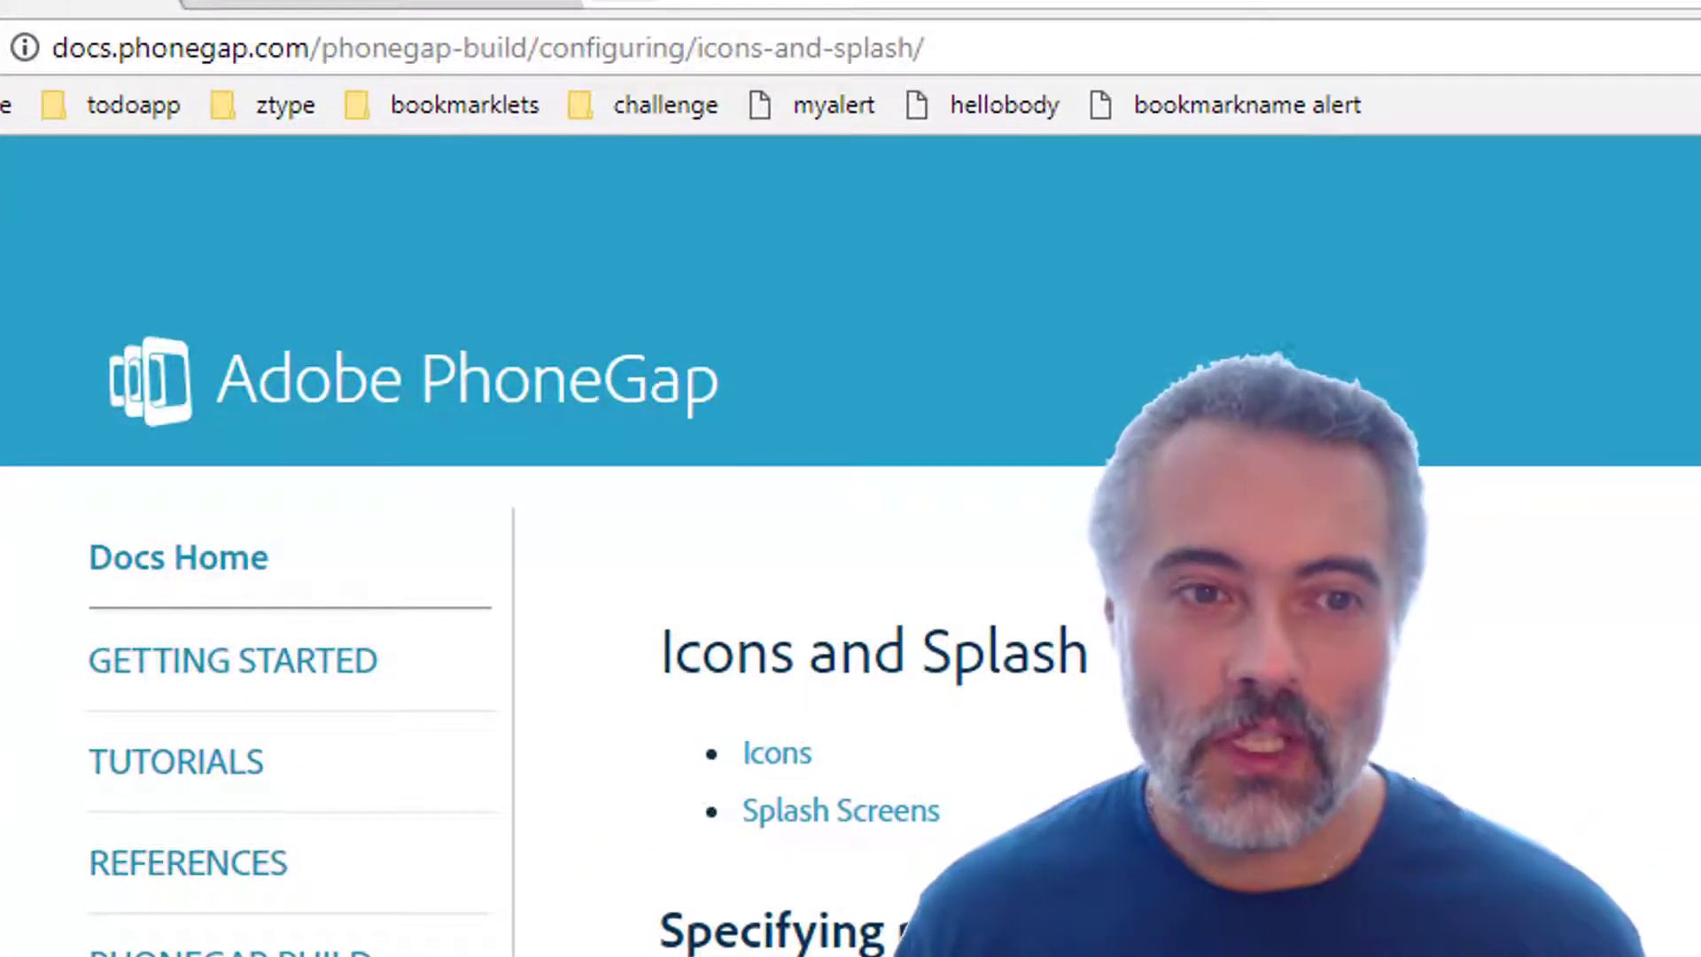
Skim the PhoneGap Icons and Splash docs examples, then return to the Abiro PhoneGap Image Generator tab.
scroll(1577, 665, "down", 3)
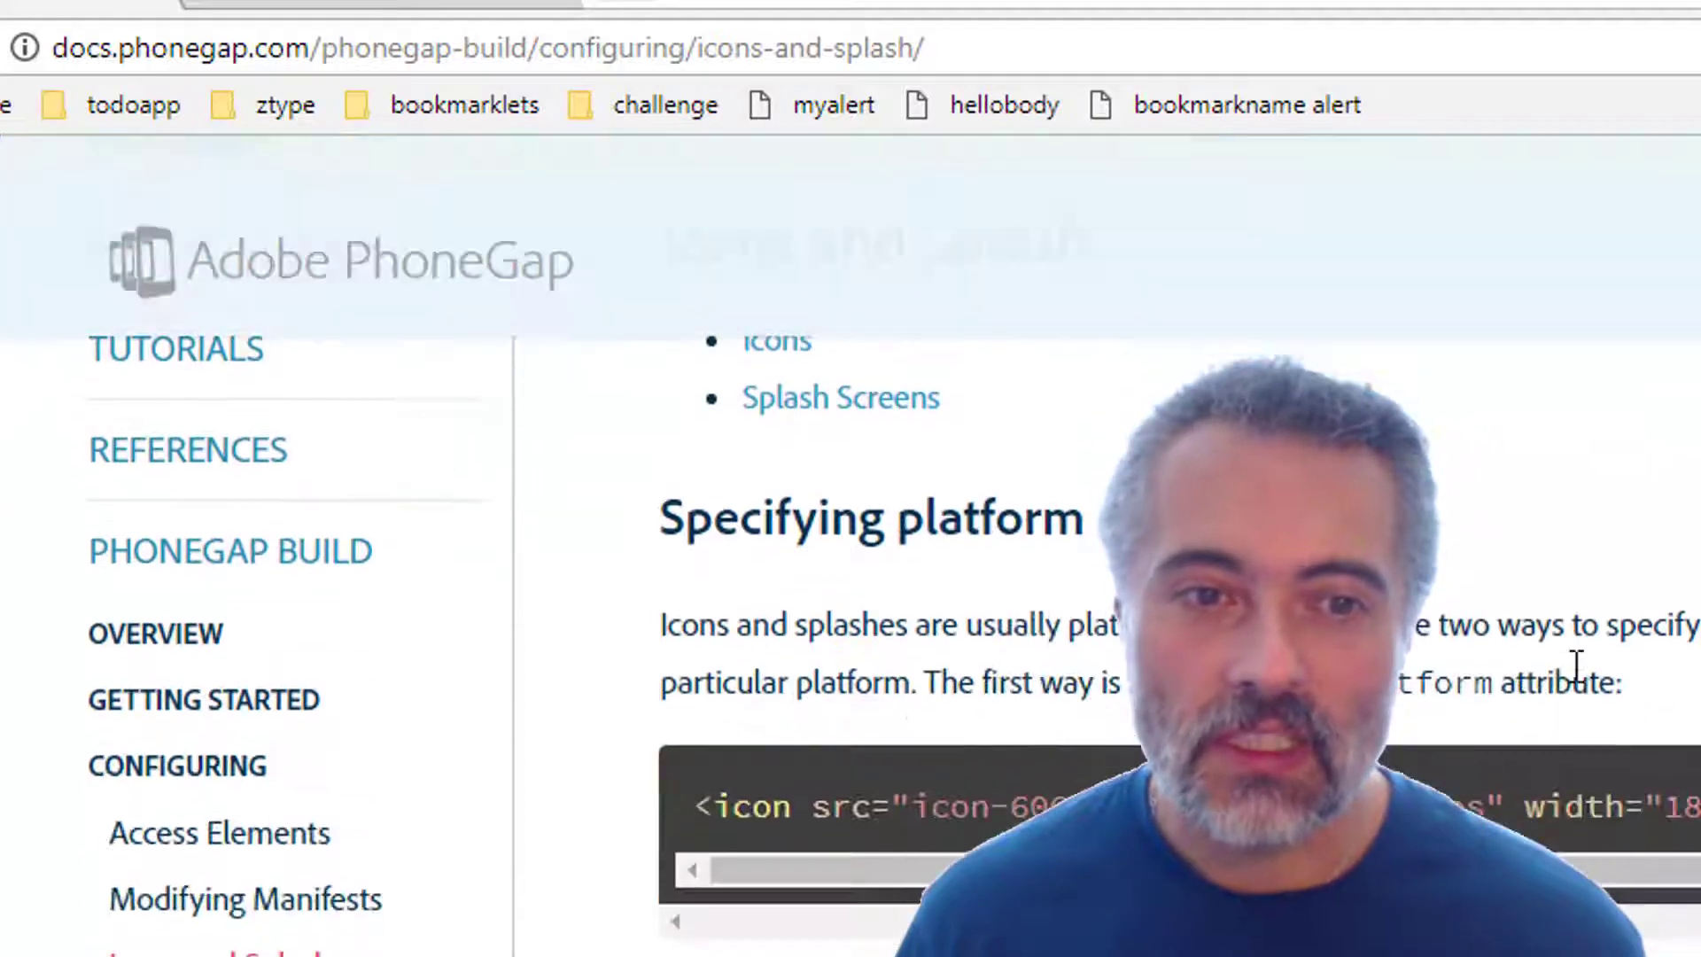
scroll(1500, 608, "up", 3)
scroll(1258, 893, "down", 2)
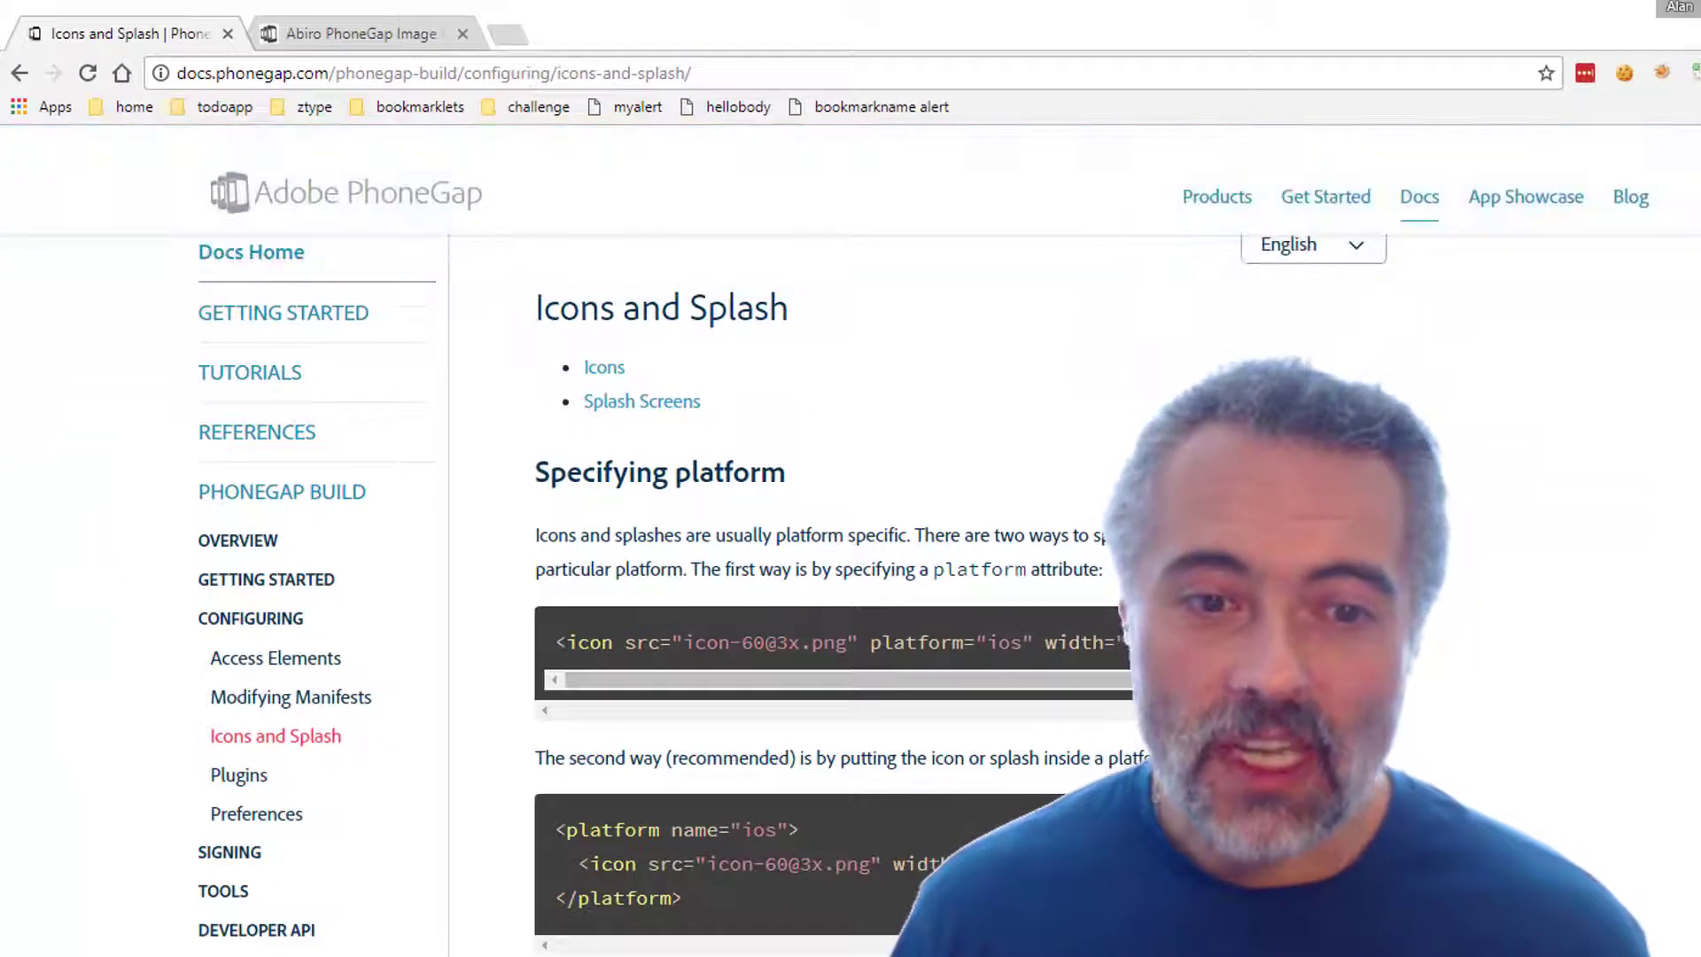
scroll(1453, 644, "down", 5)
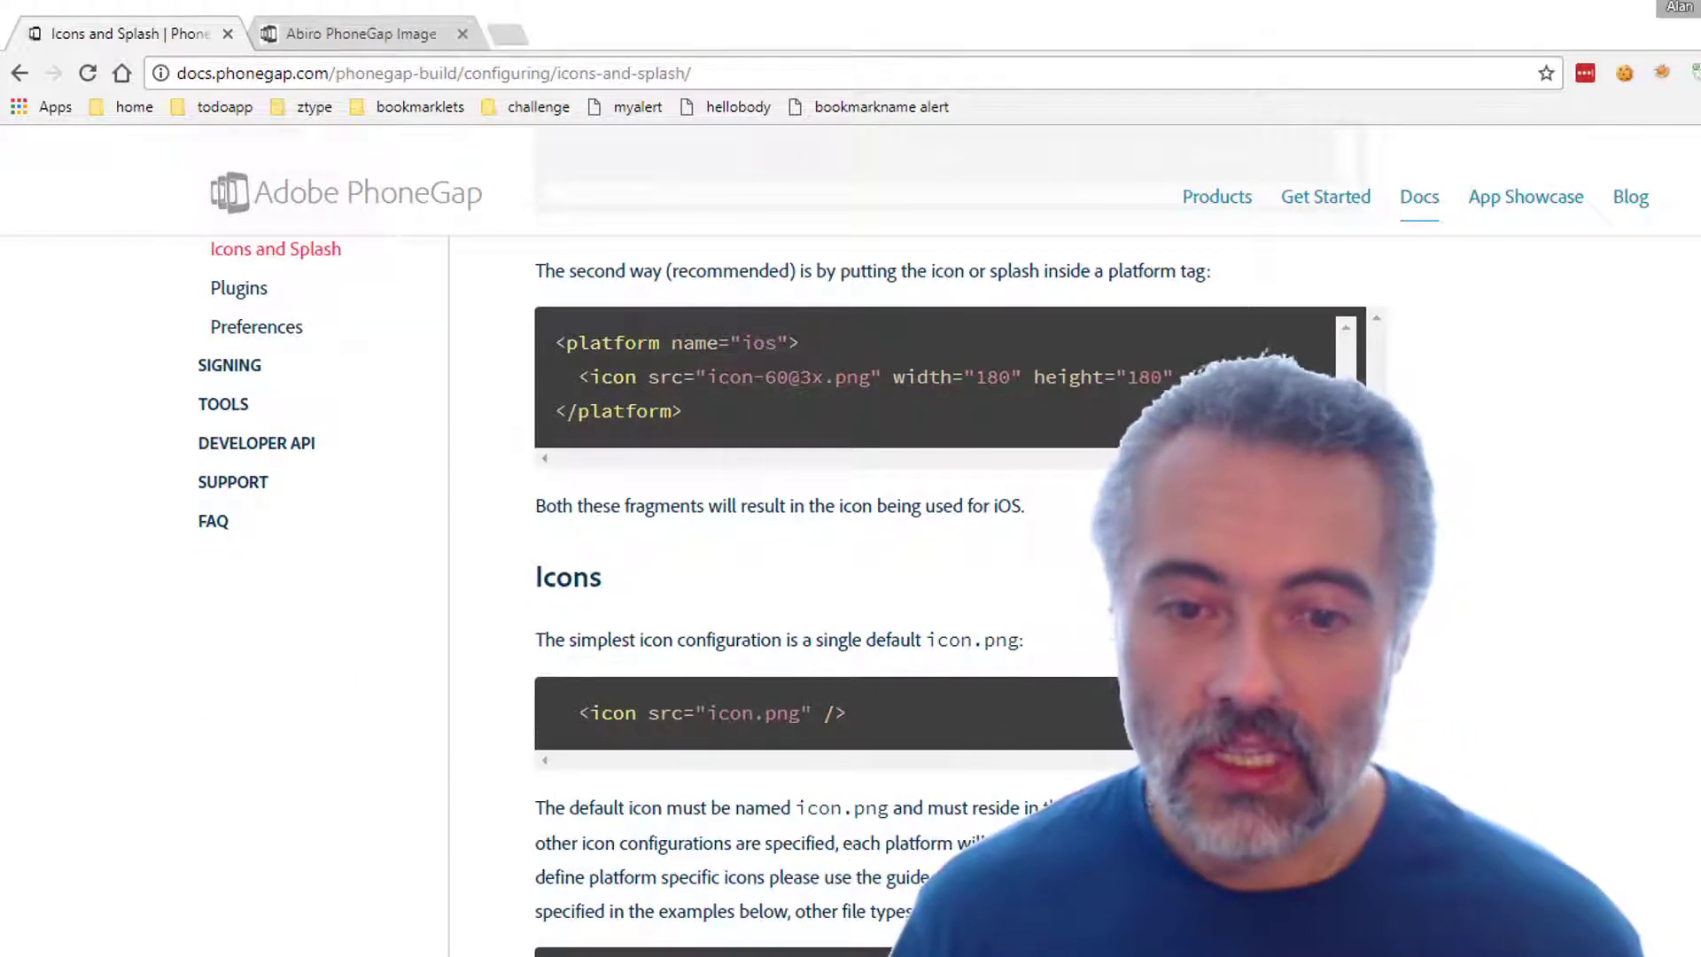
scroll(851, 851, "down", 1)
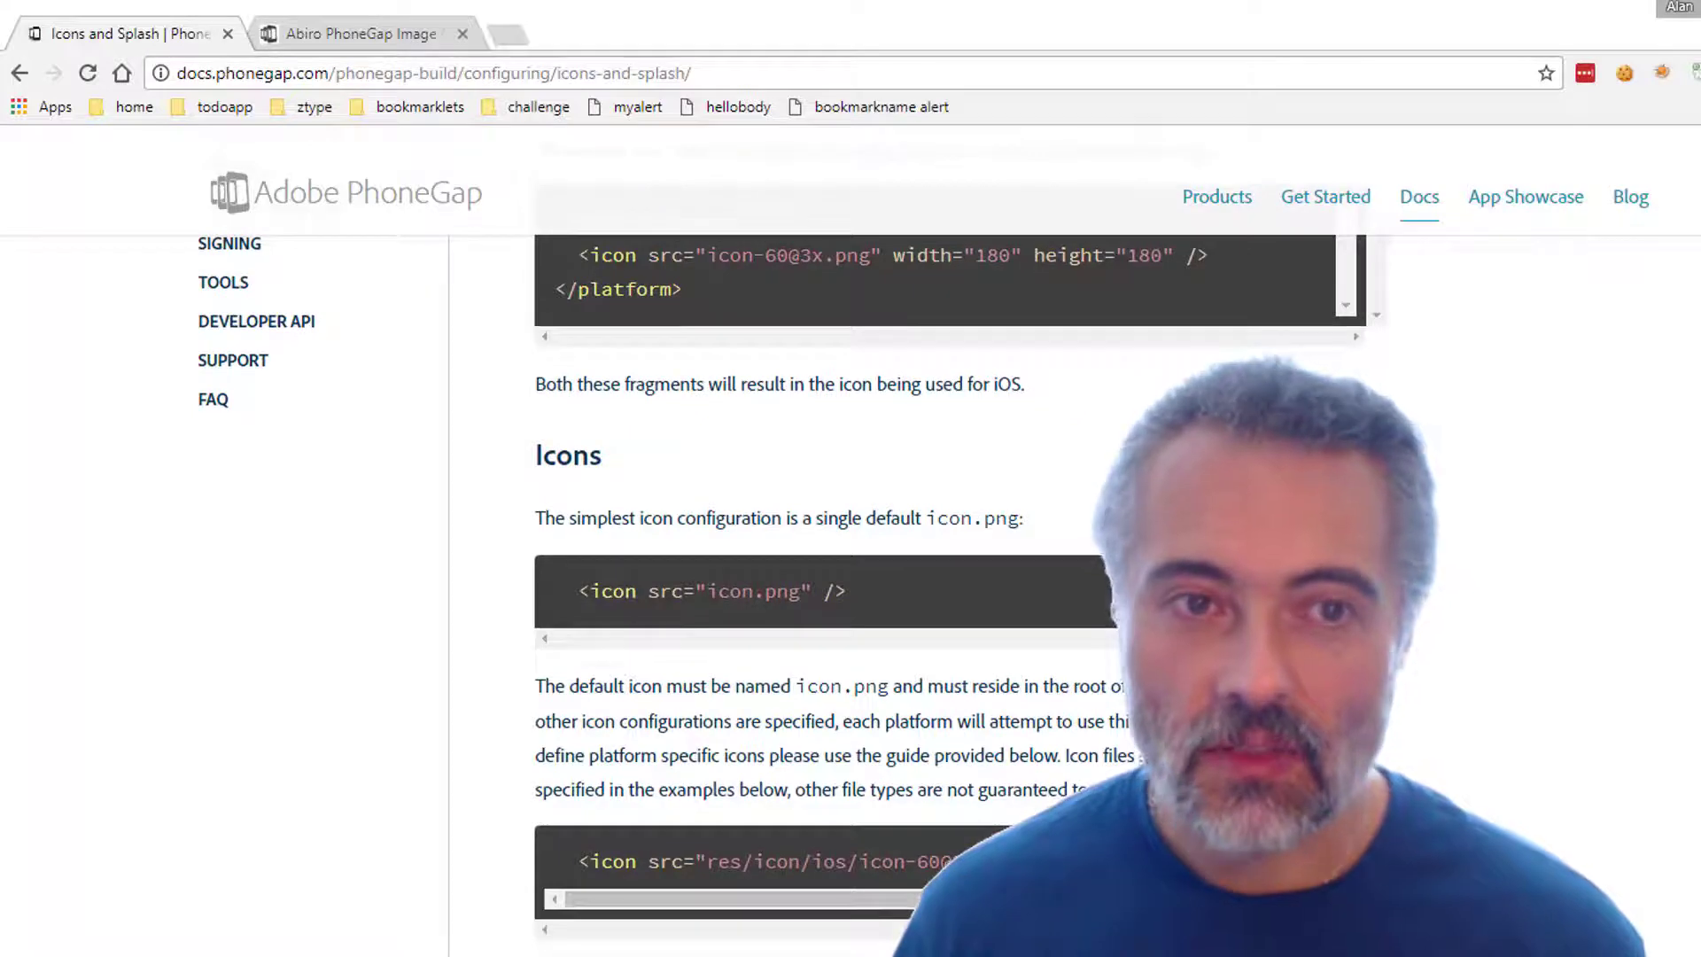
scroll(852, 585, "up", 5)
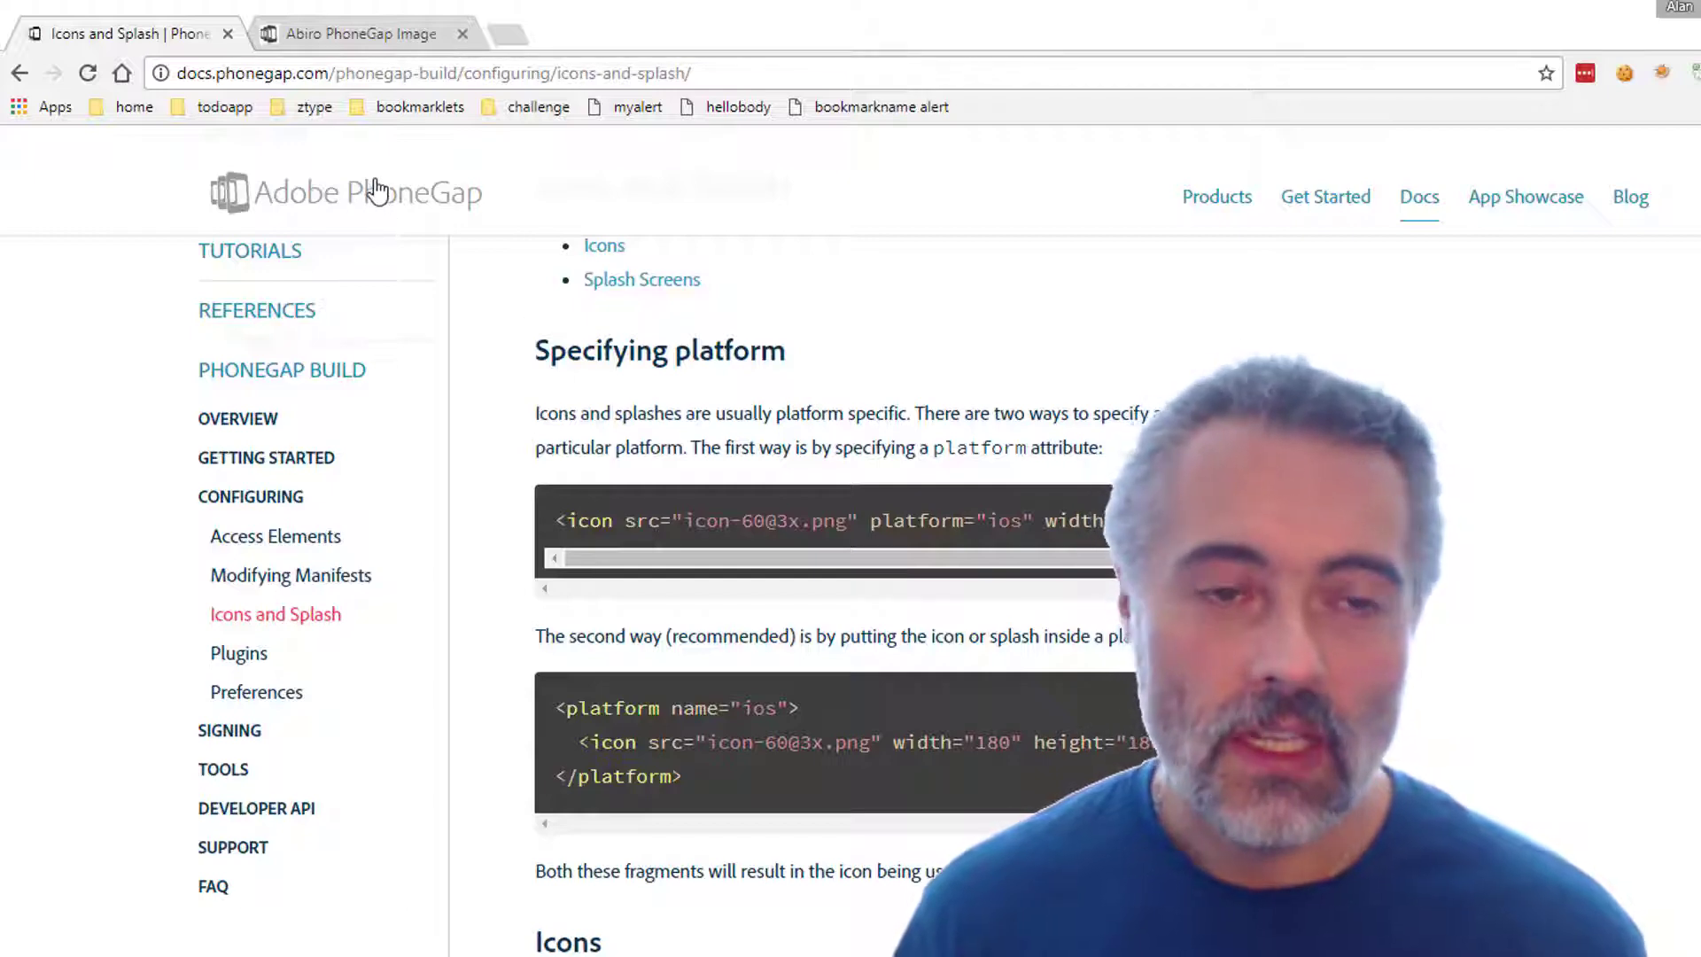
left_click(343, 37)
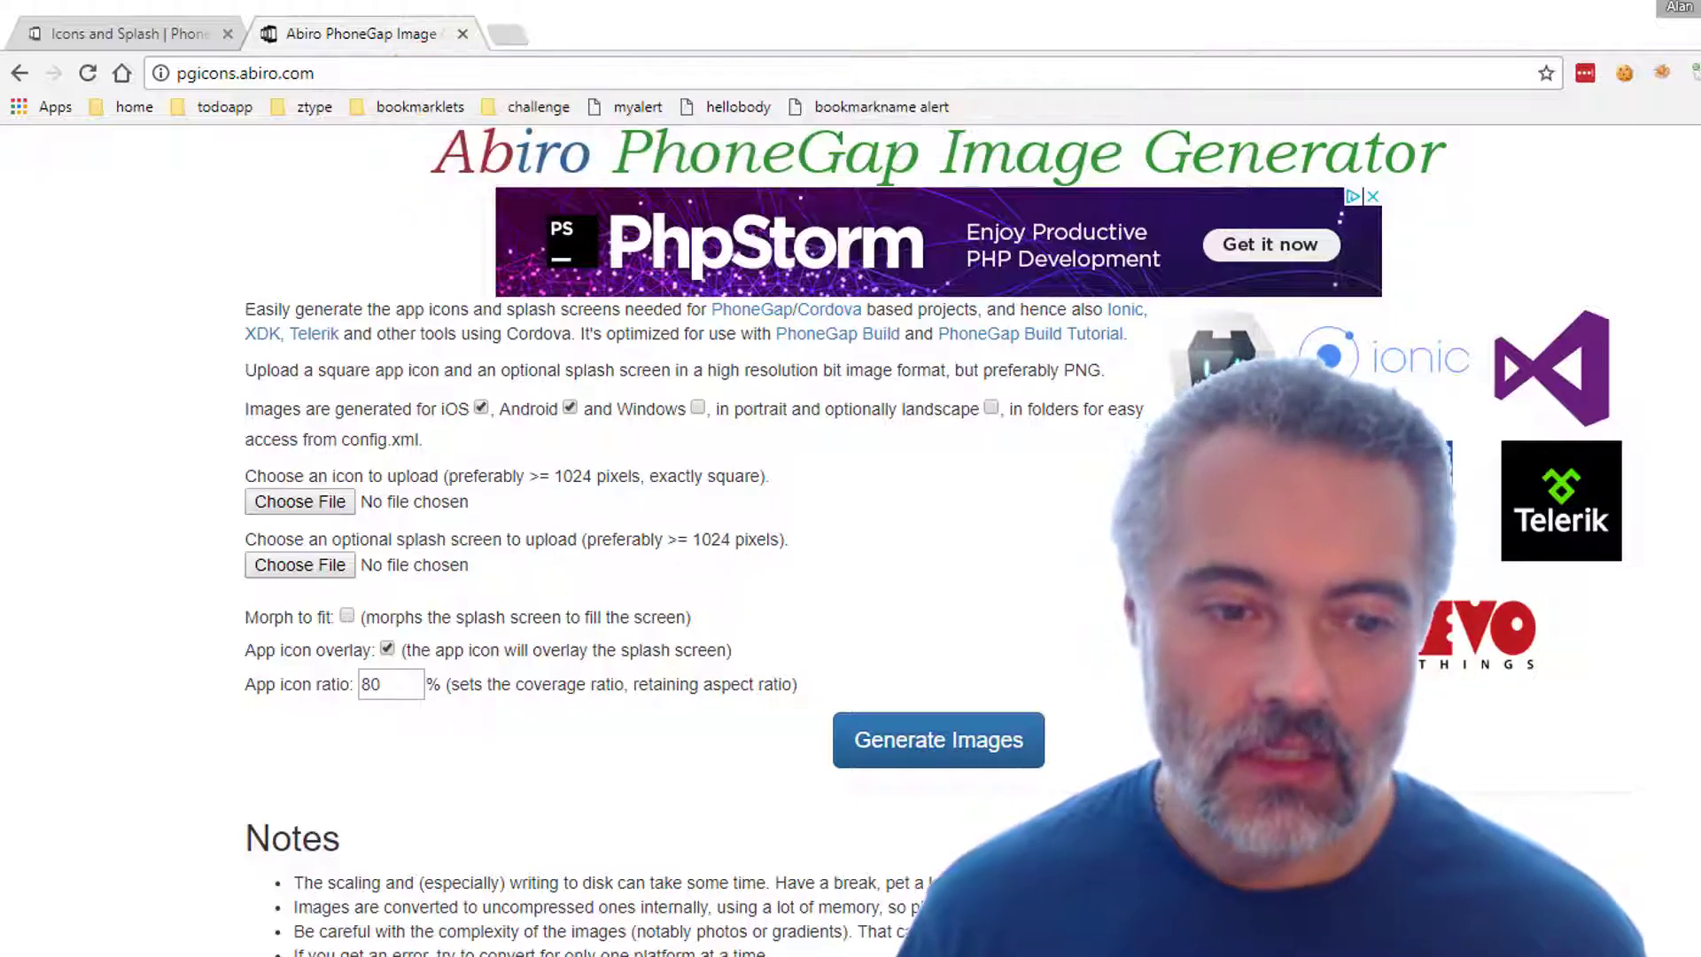
Open the generator's sample config.xml in a new tab and view it.
middle_click(403, 440)
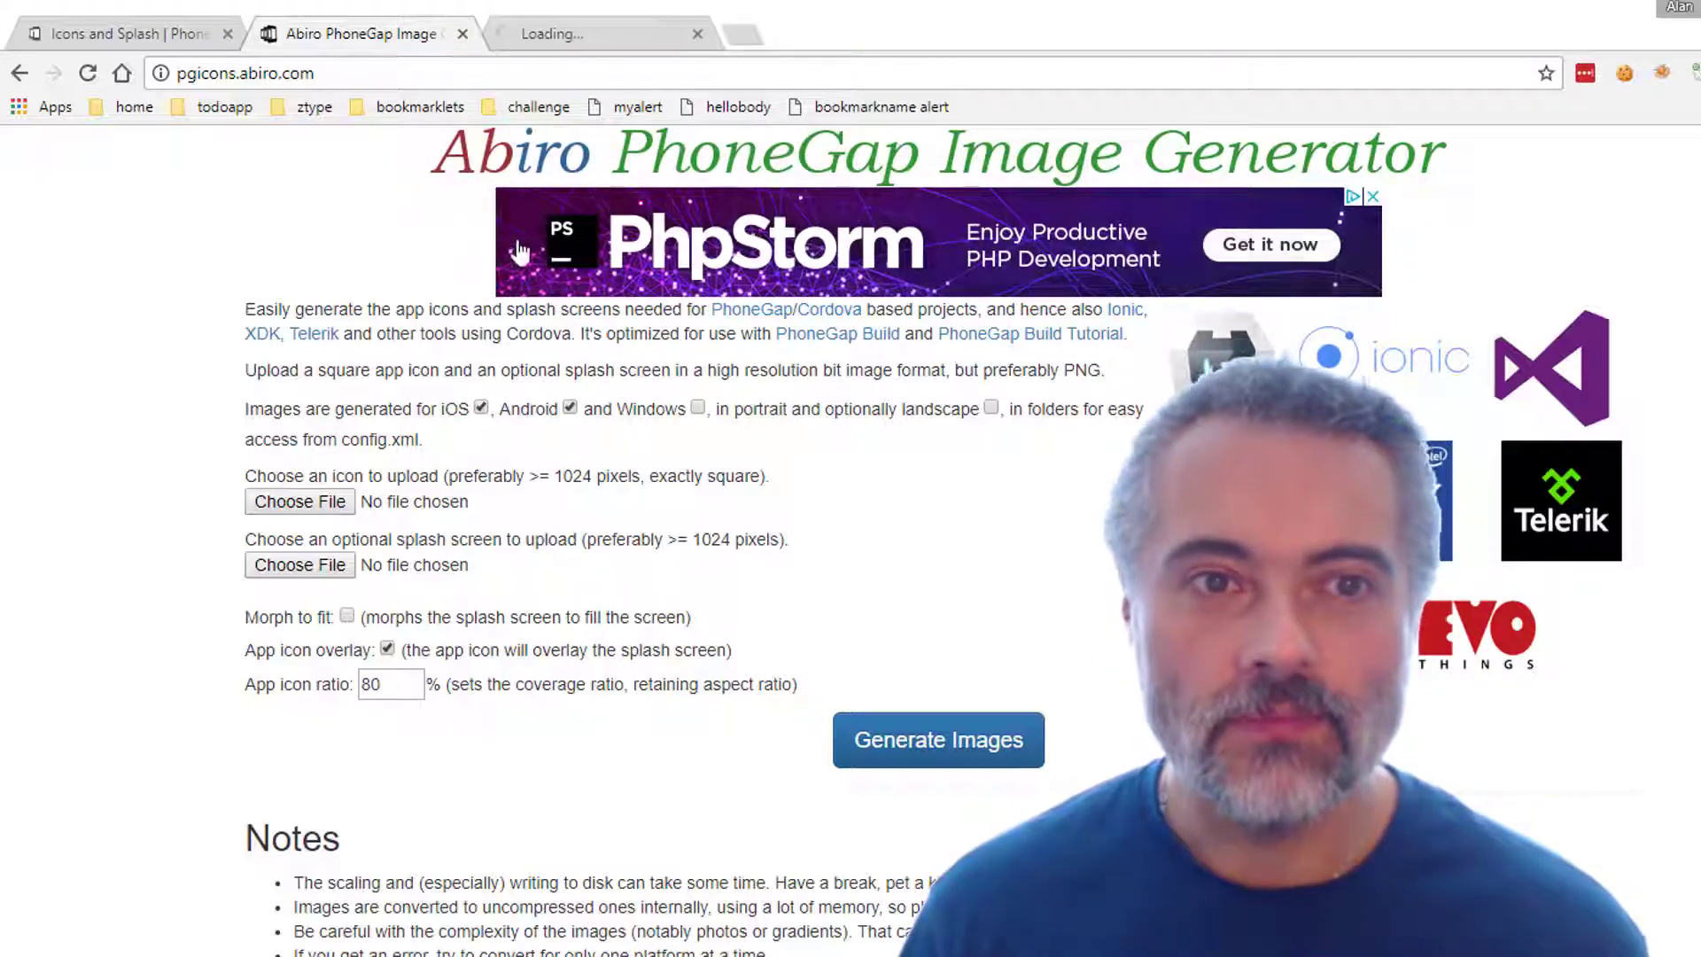
left_click(589, 34)
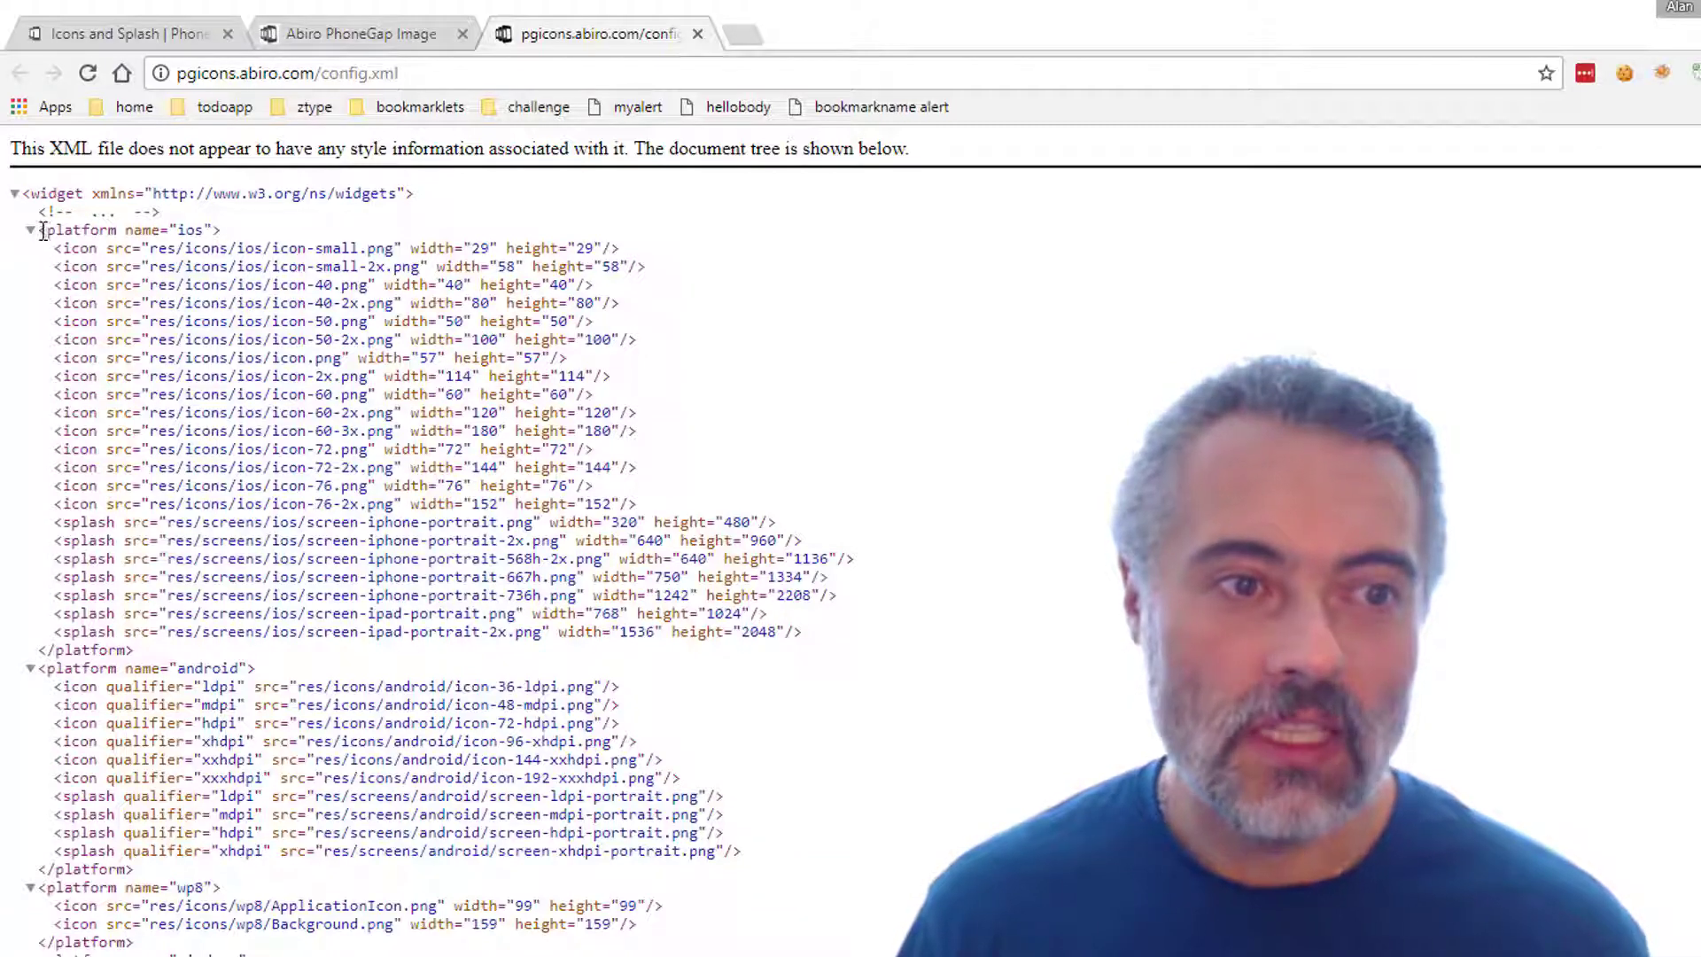
Select the sample config.xml from the ios platform through the last platform block, then go back to the generator.
left_click_drag(49, 235, 532, 952)
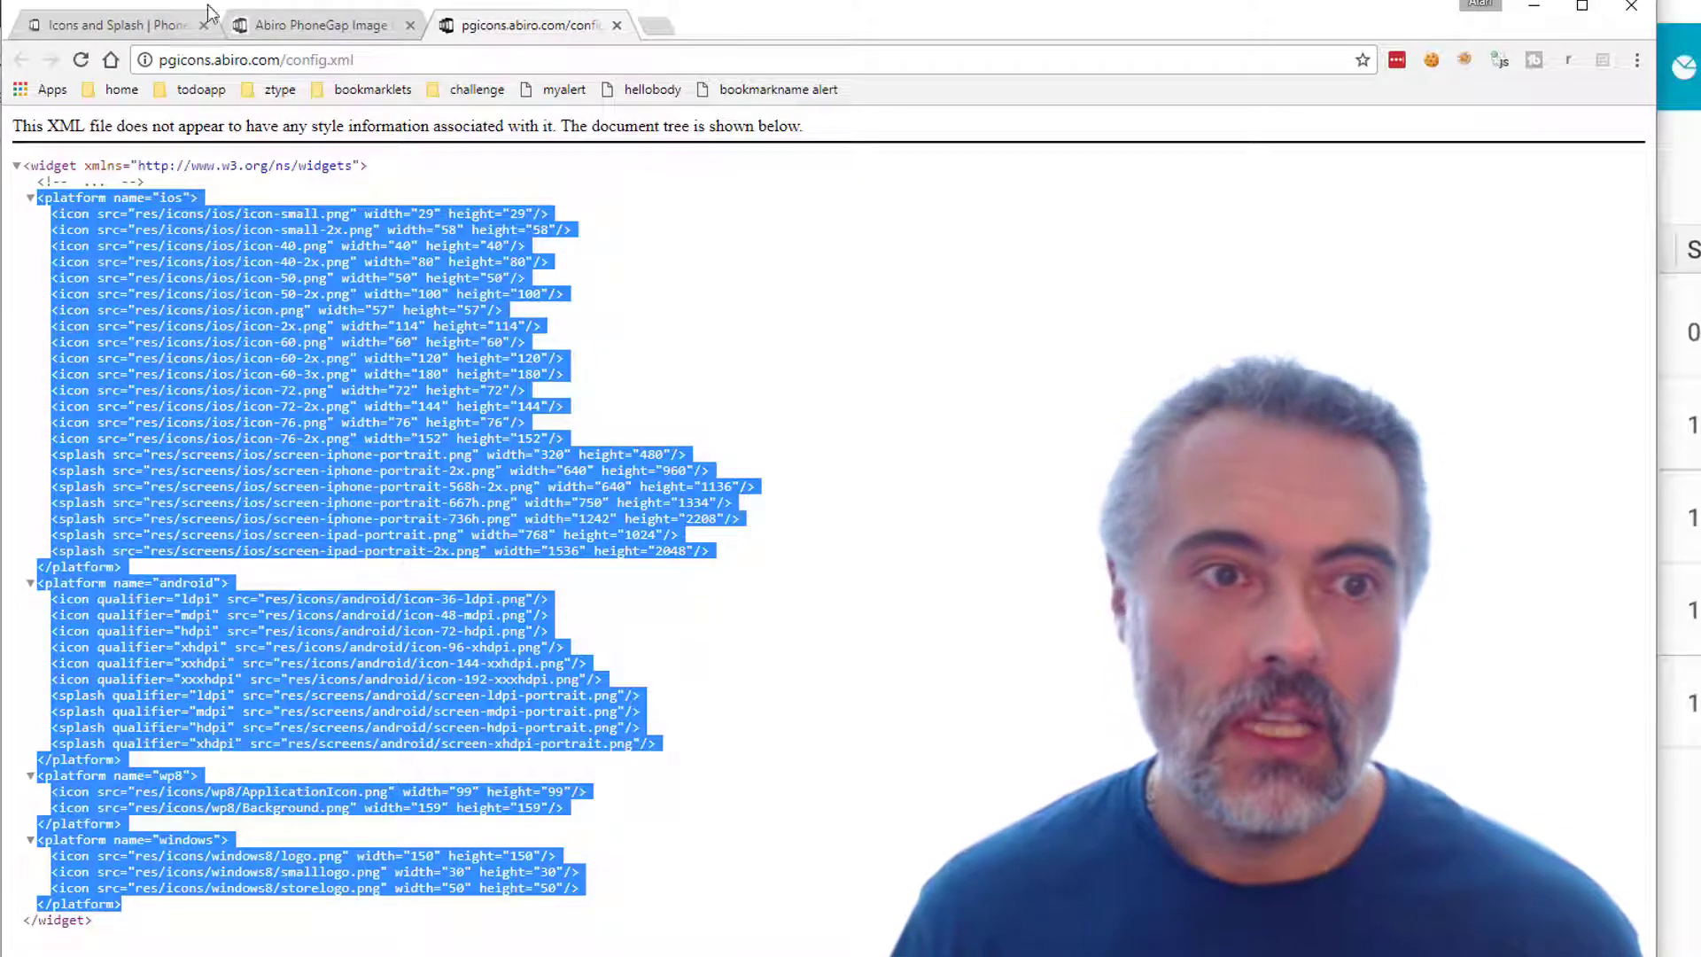
left_click(265, 29)
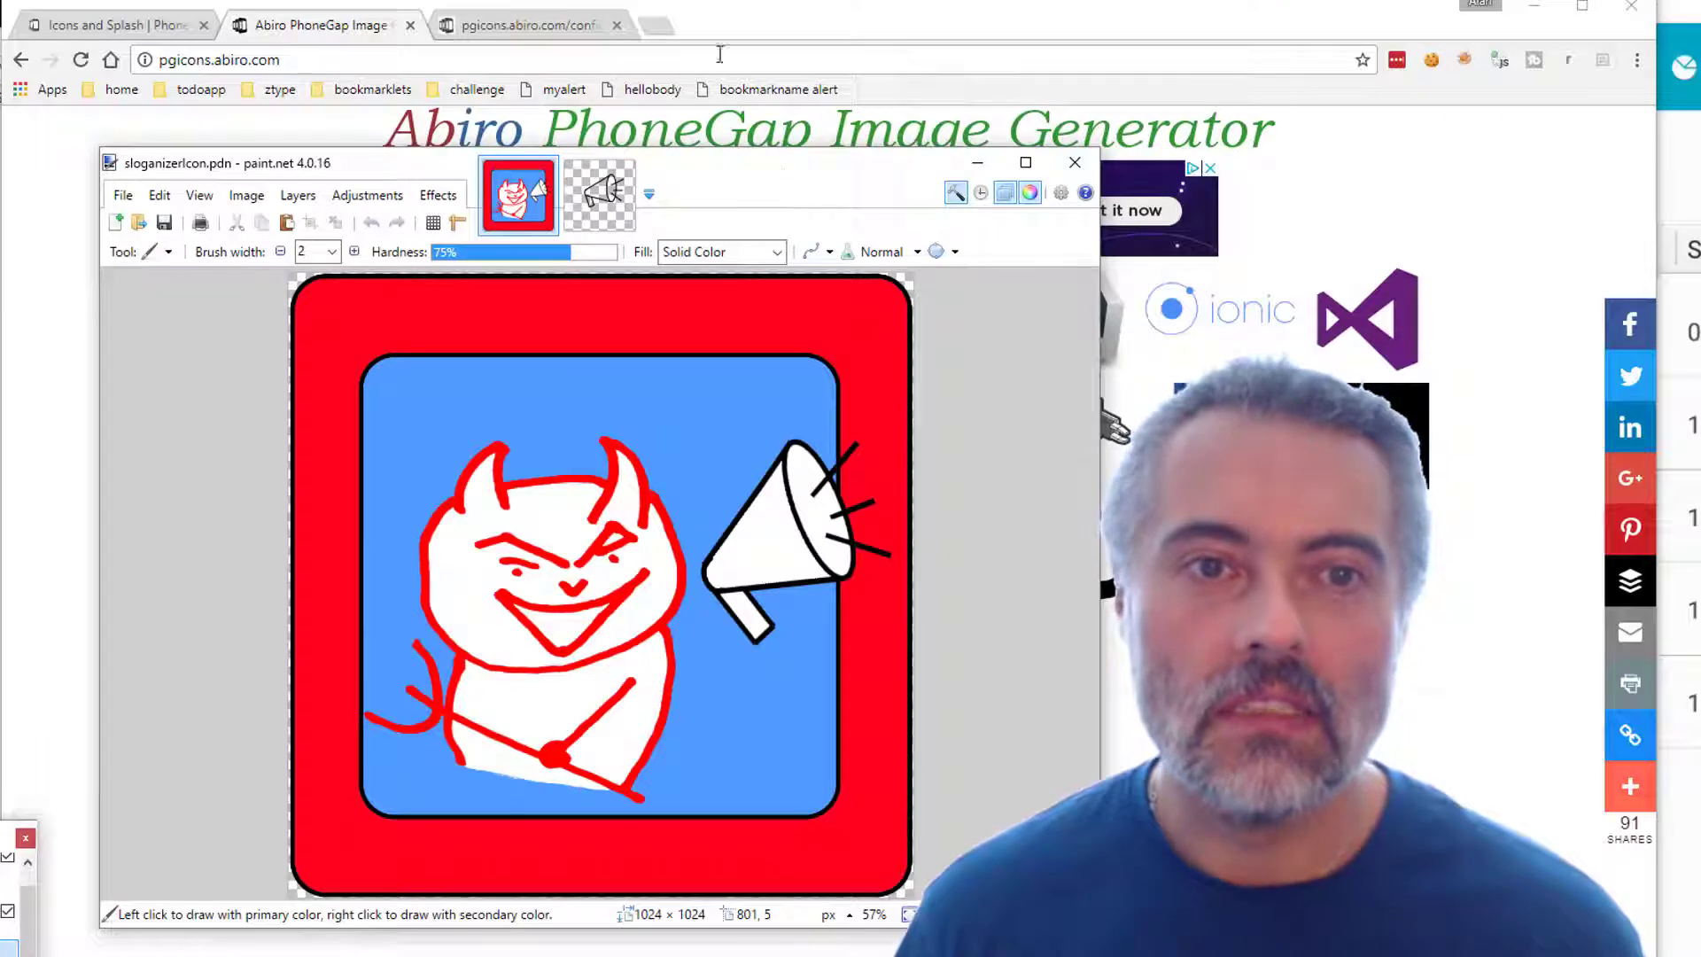
Download the paint.net 4.0.16 installer from the getpaint.net download page.
left_click(655, 25)
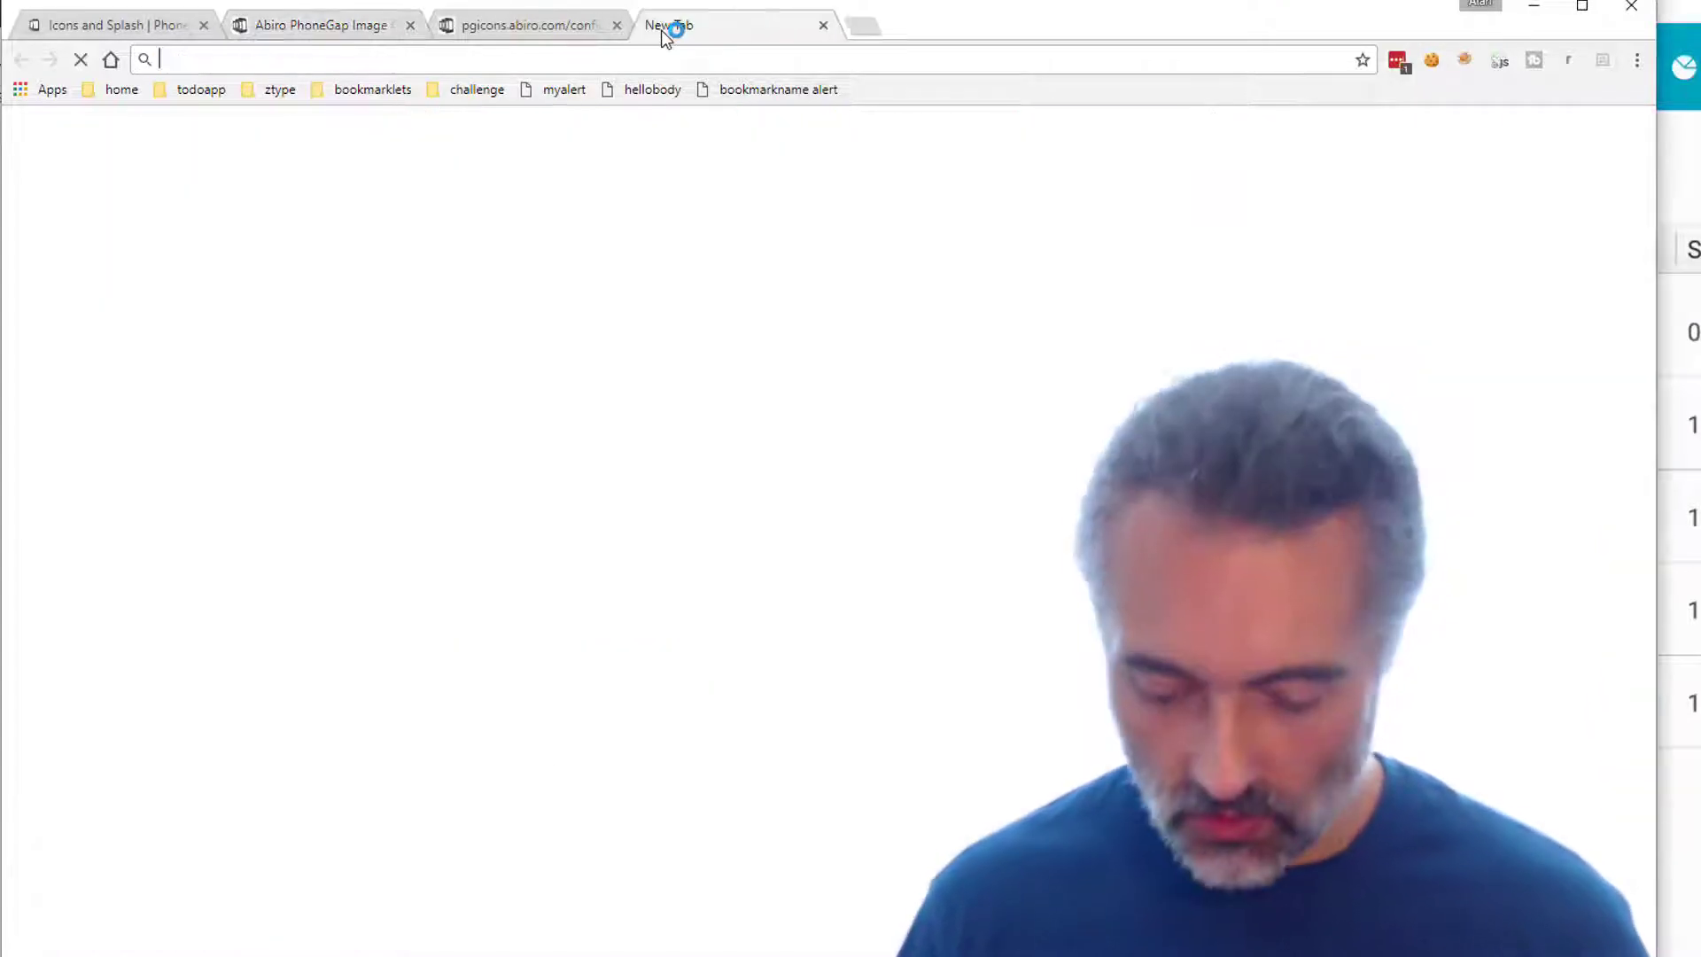
type("getpaint.net")
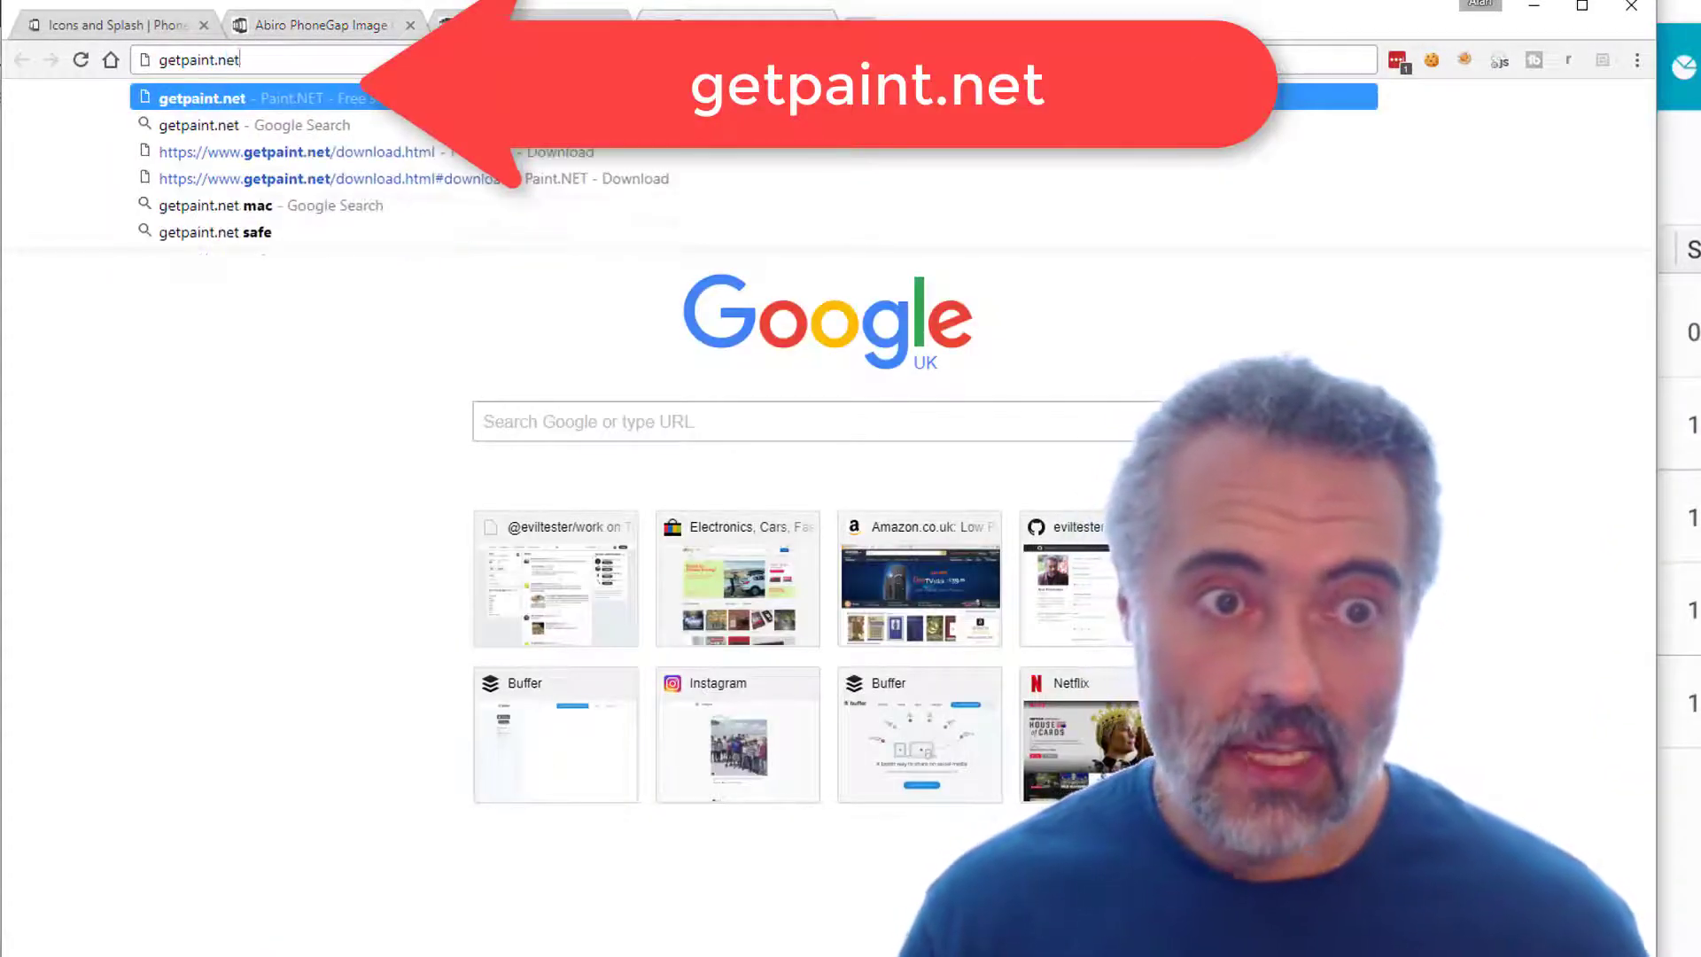
key("Return")
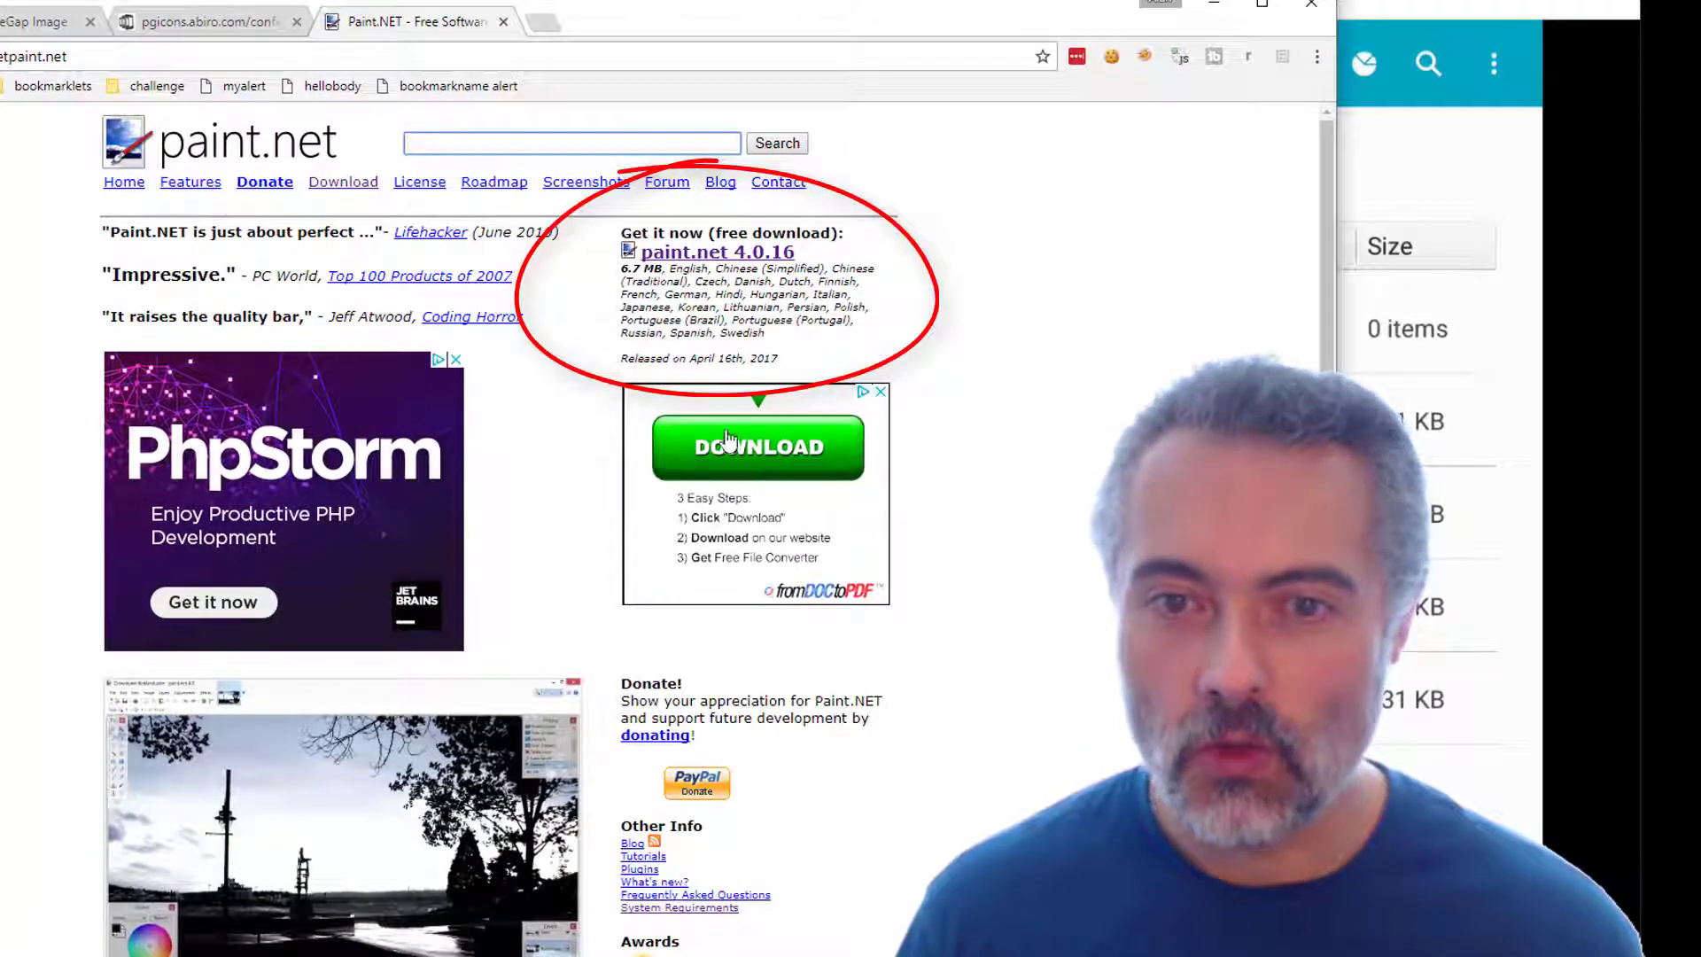
left_click(717, 253)
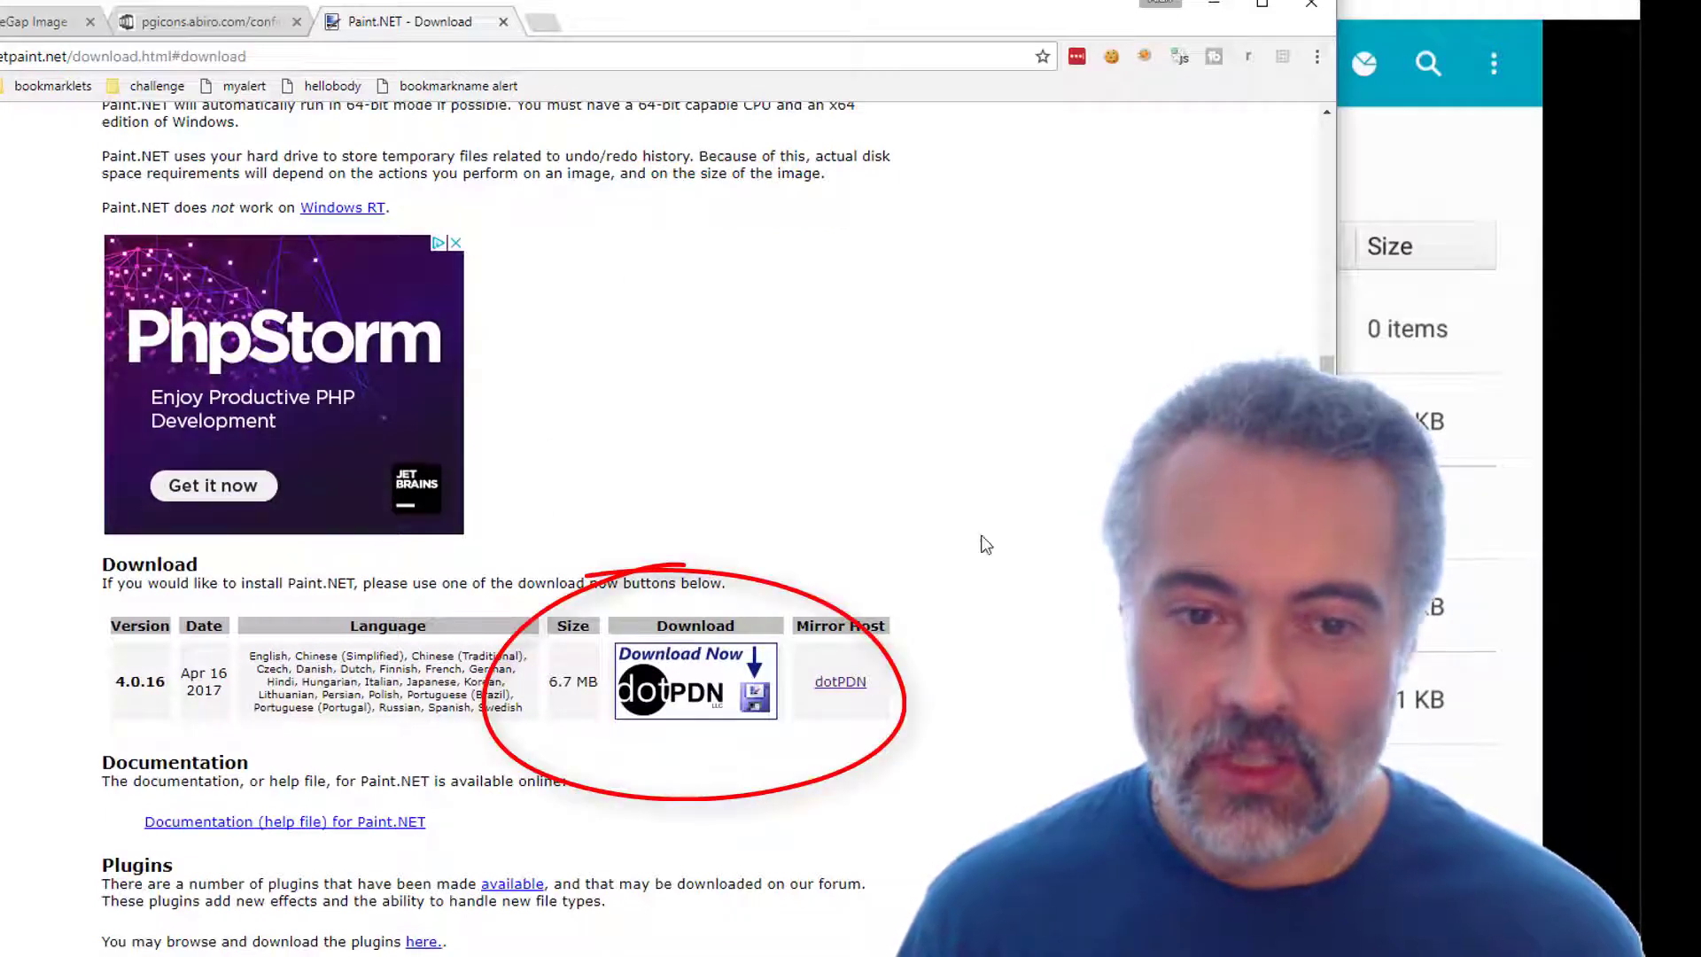
left_click(700, 678)
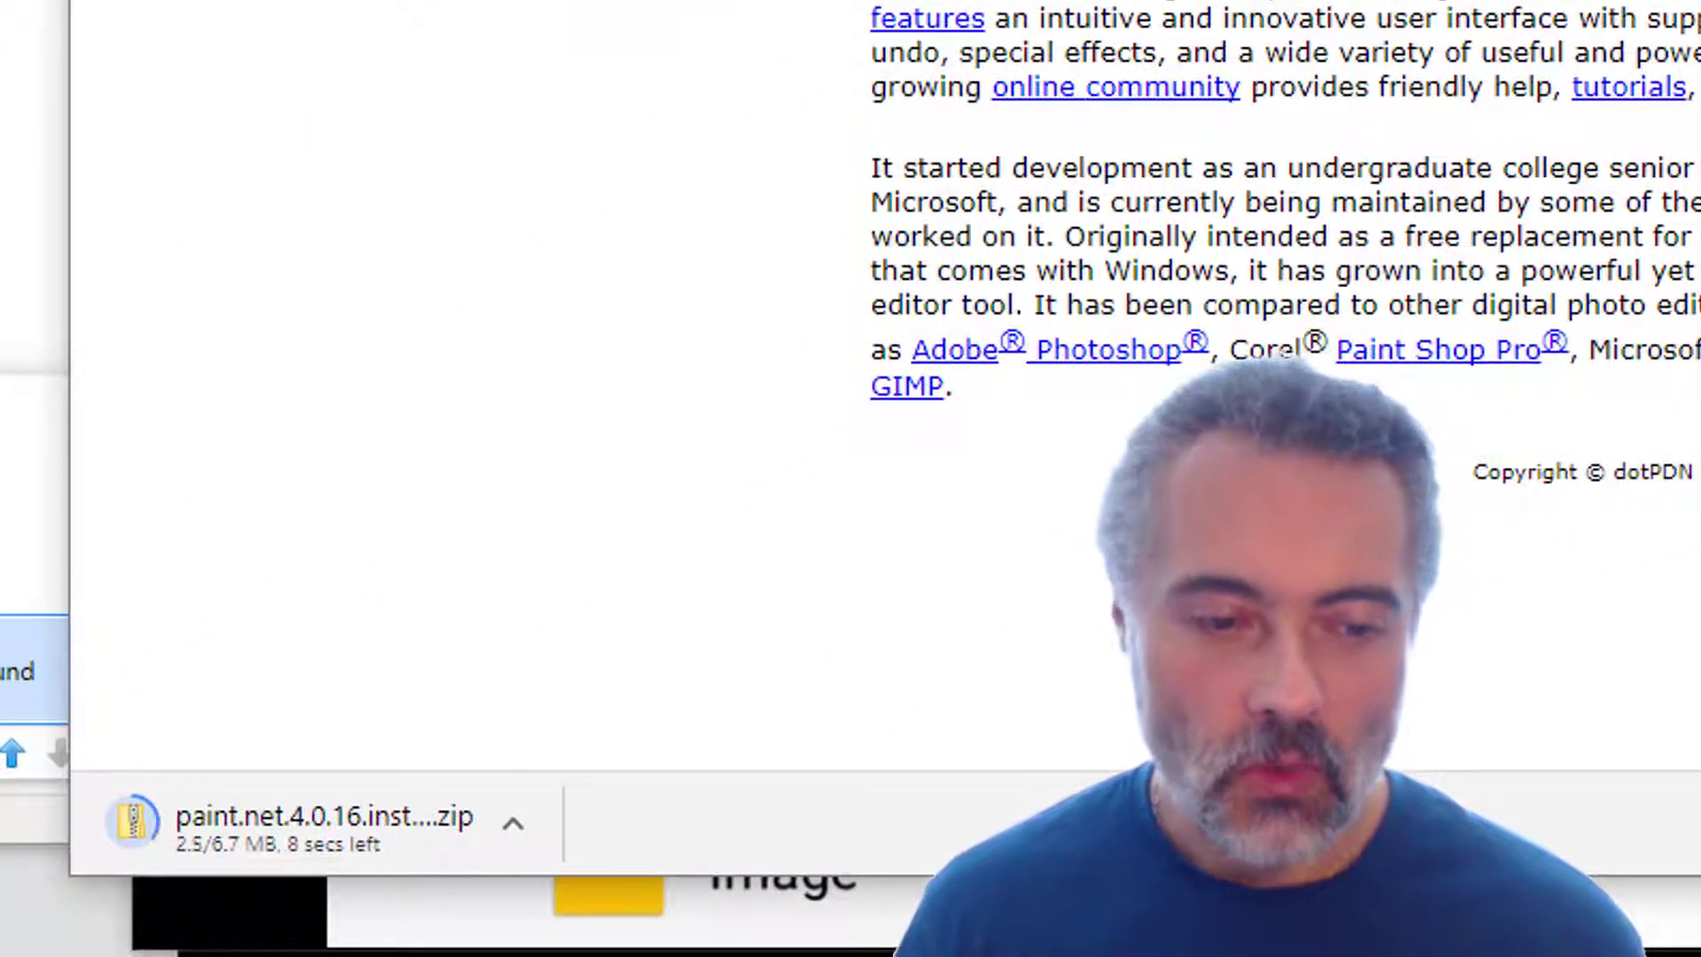
Bring the sloganizerIcon.pdn image forward in paint.net with the Layers panel beside it.
key("ctrl+Tab")
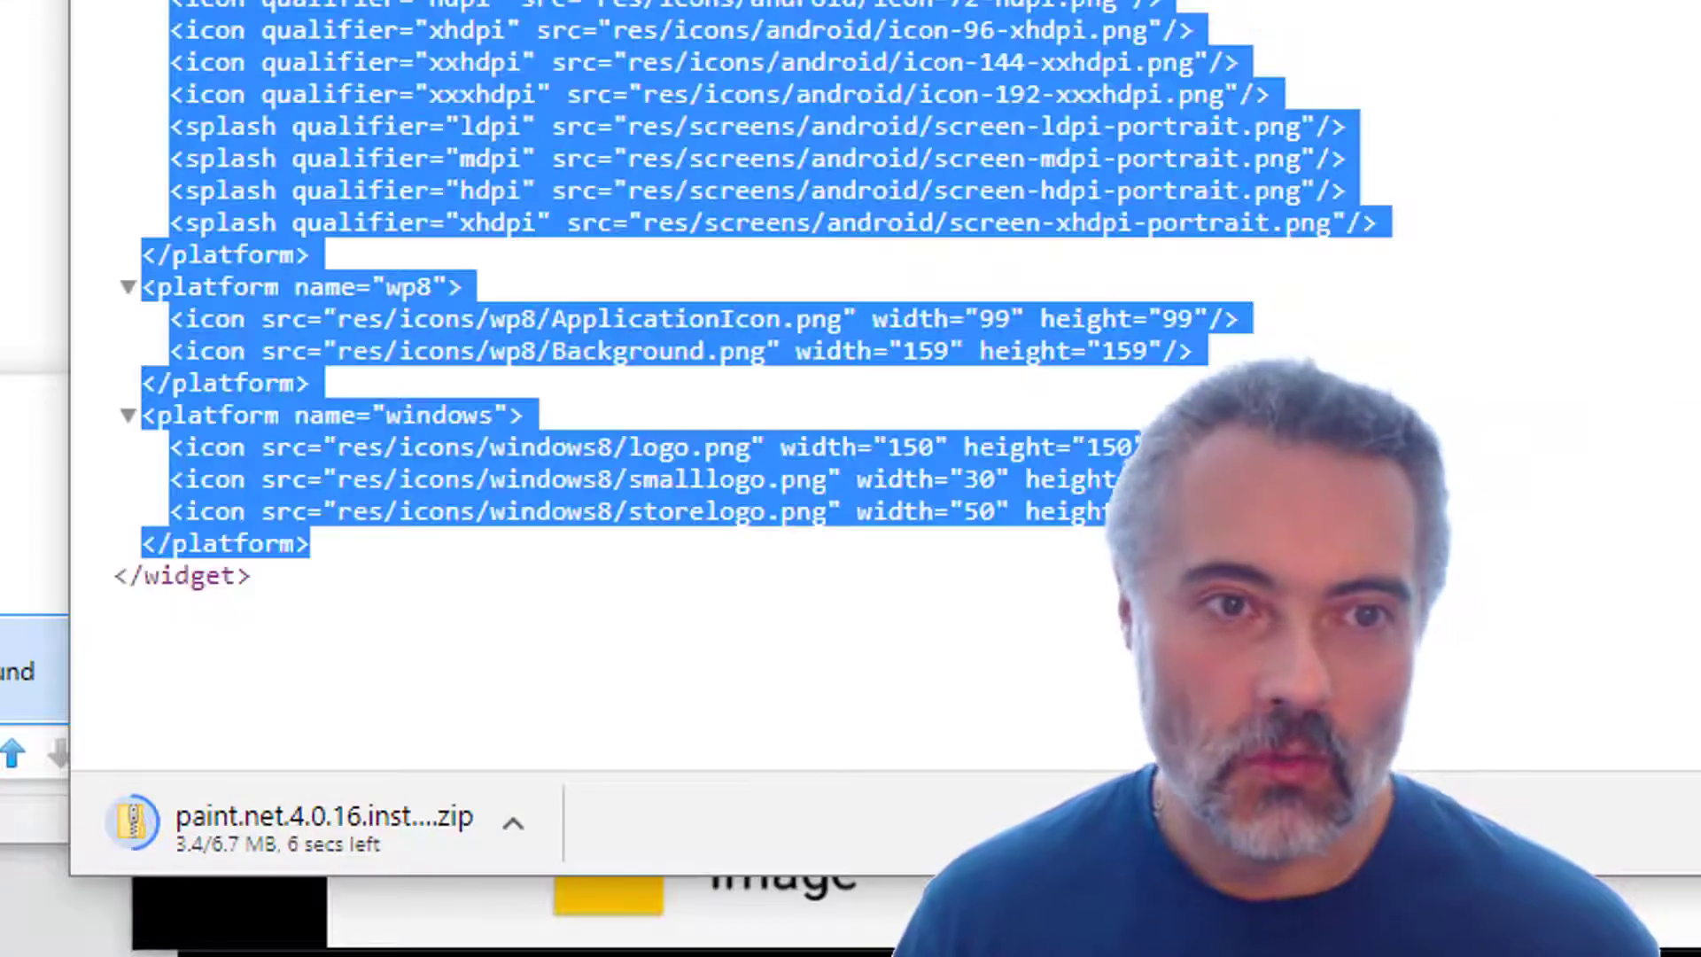
key("ctrl+shift+Tab")
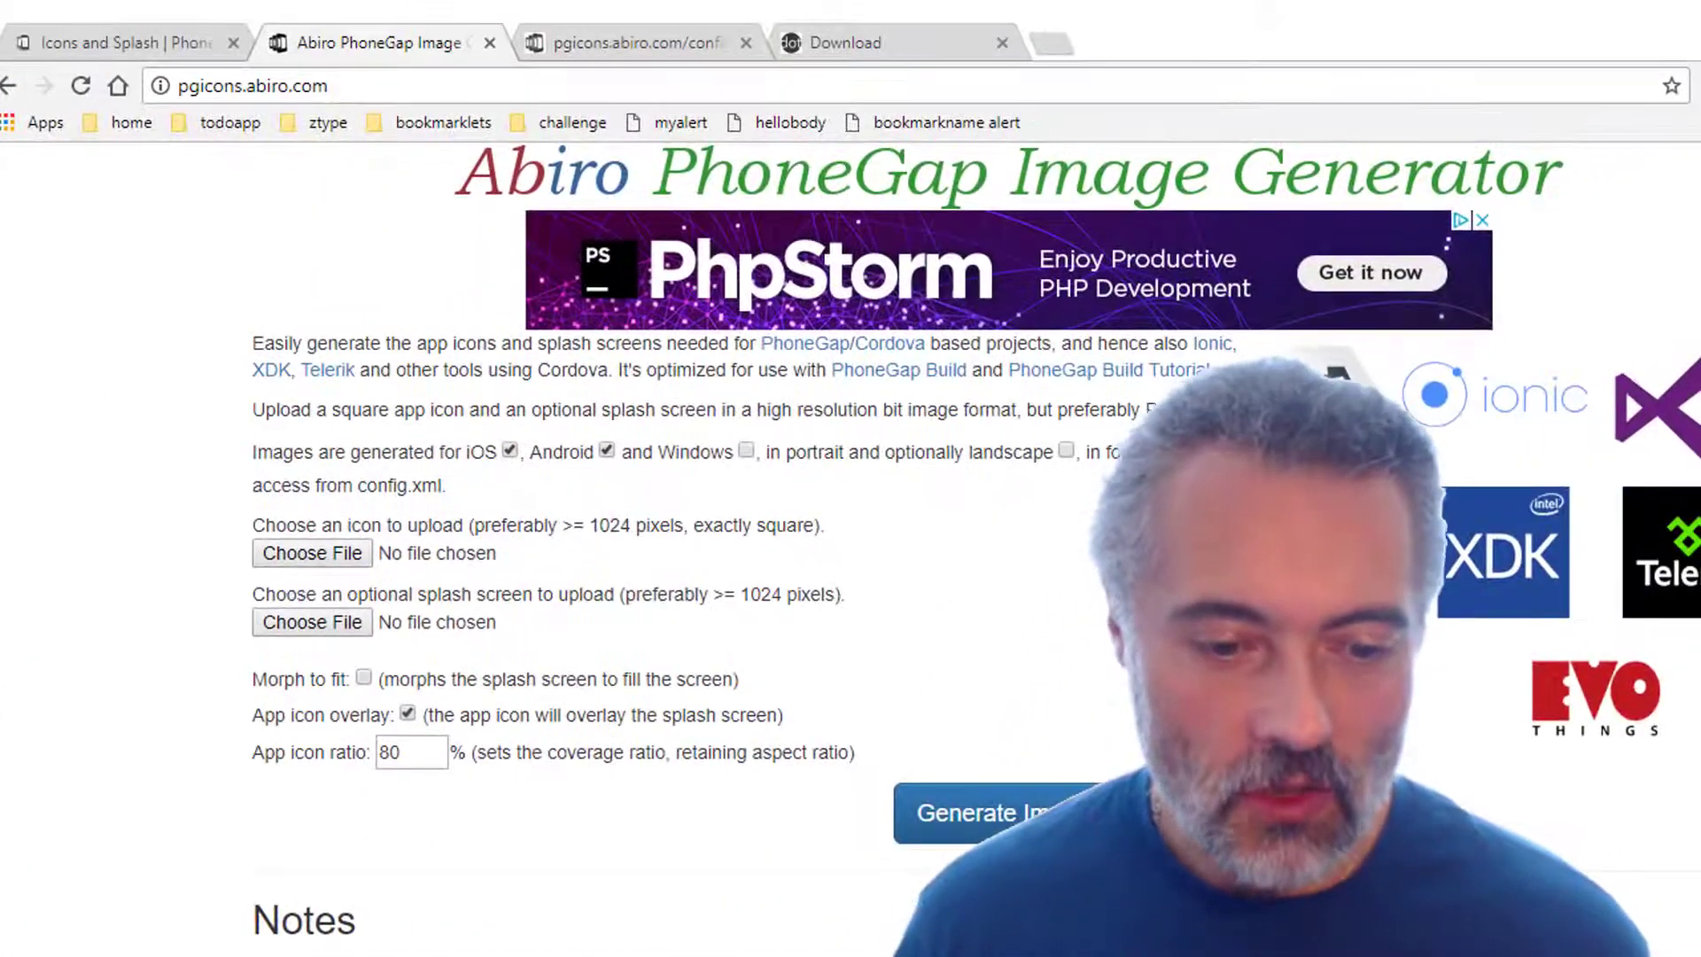
key("alt+Tab")
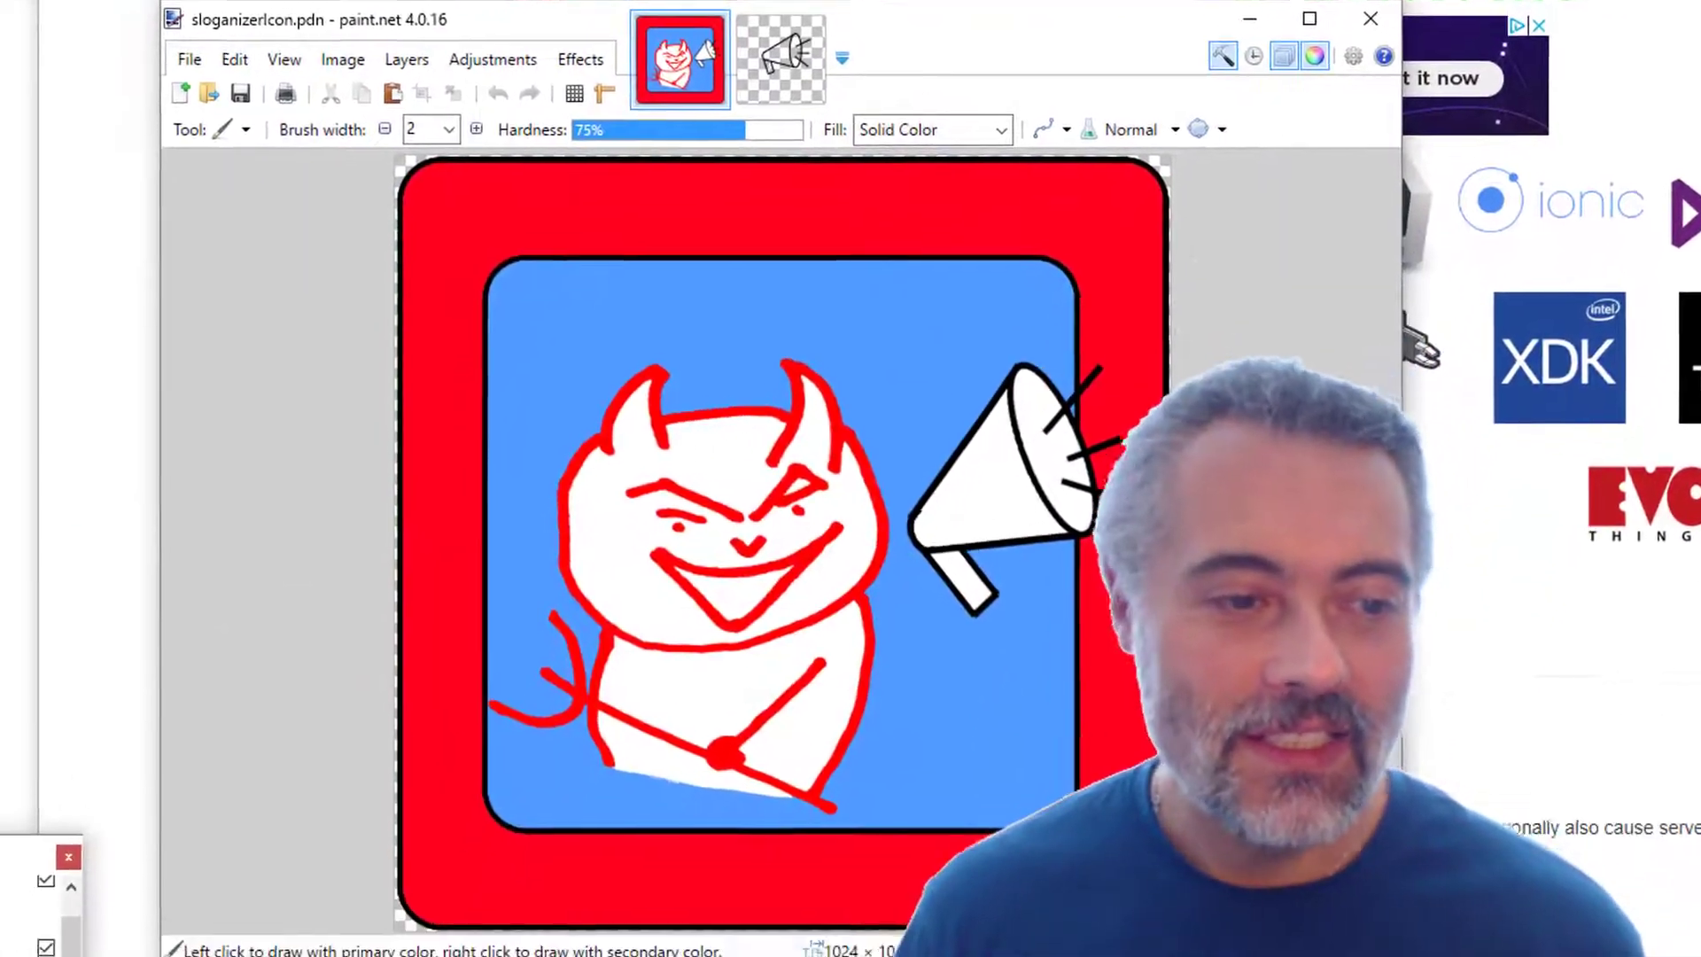
left_click_drag(26, 857, 152, 379)
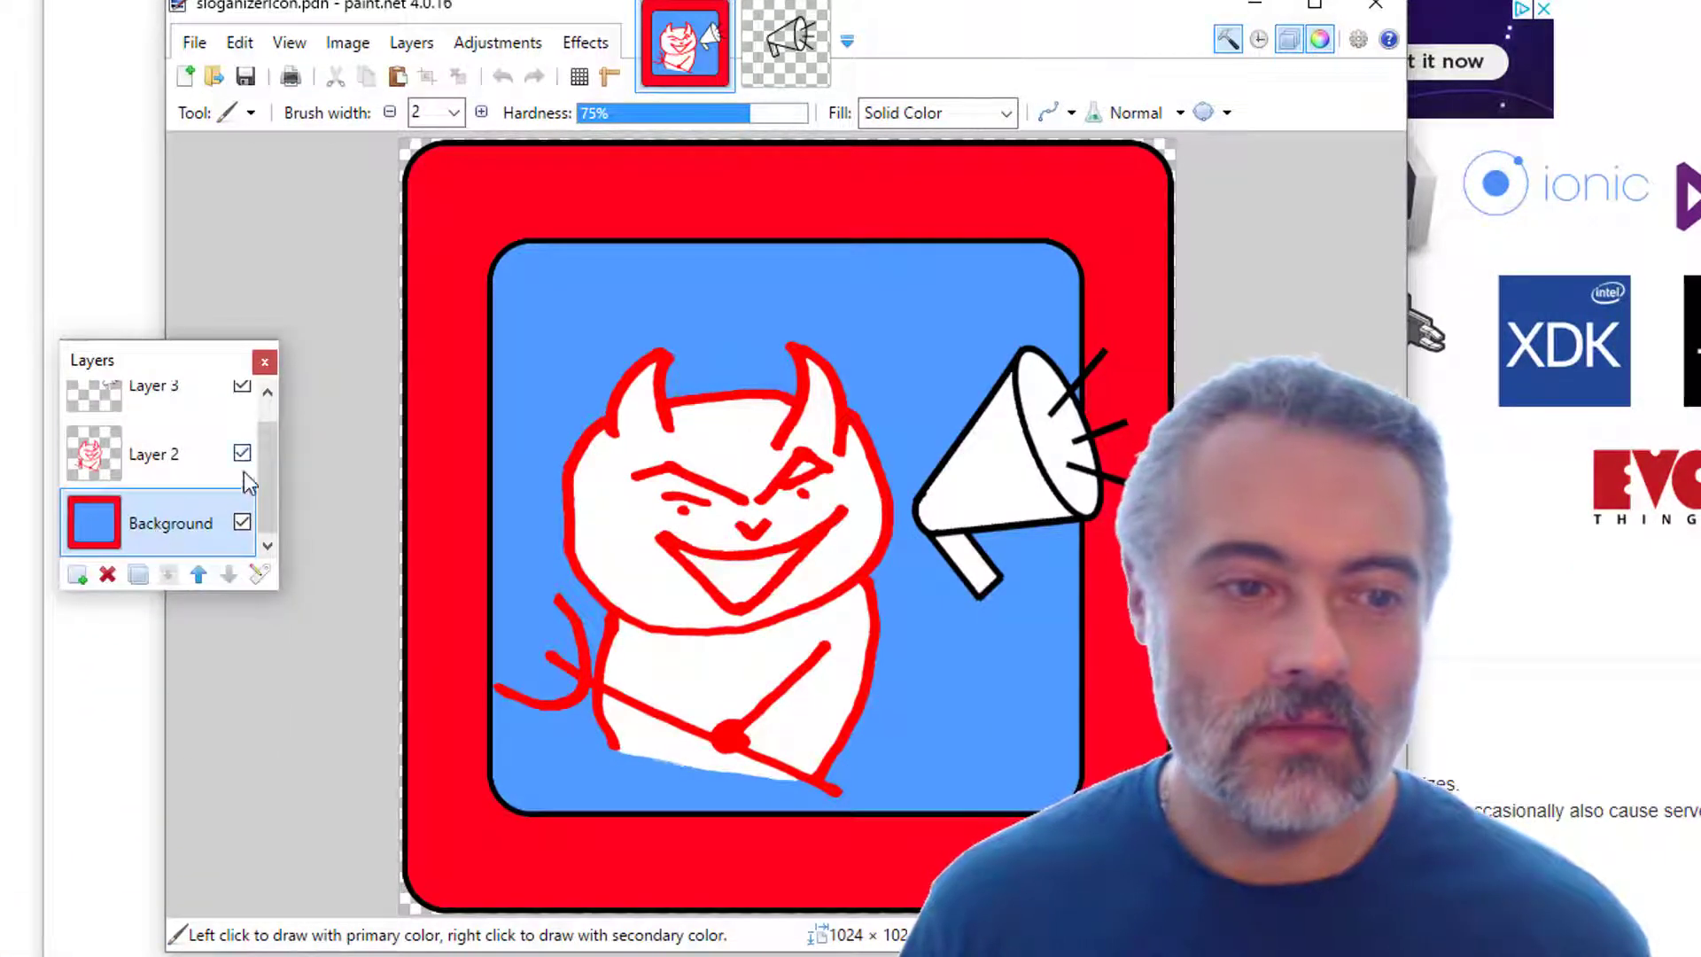
Compare layers against mymegaphone.pdn, then make Layer 3 visible so the devil holds the megaphone.
left_click(242, 387)
left_click(241, 451)
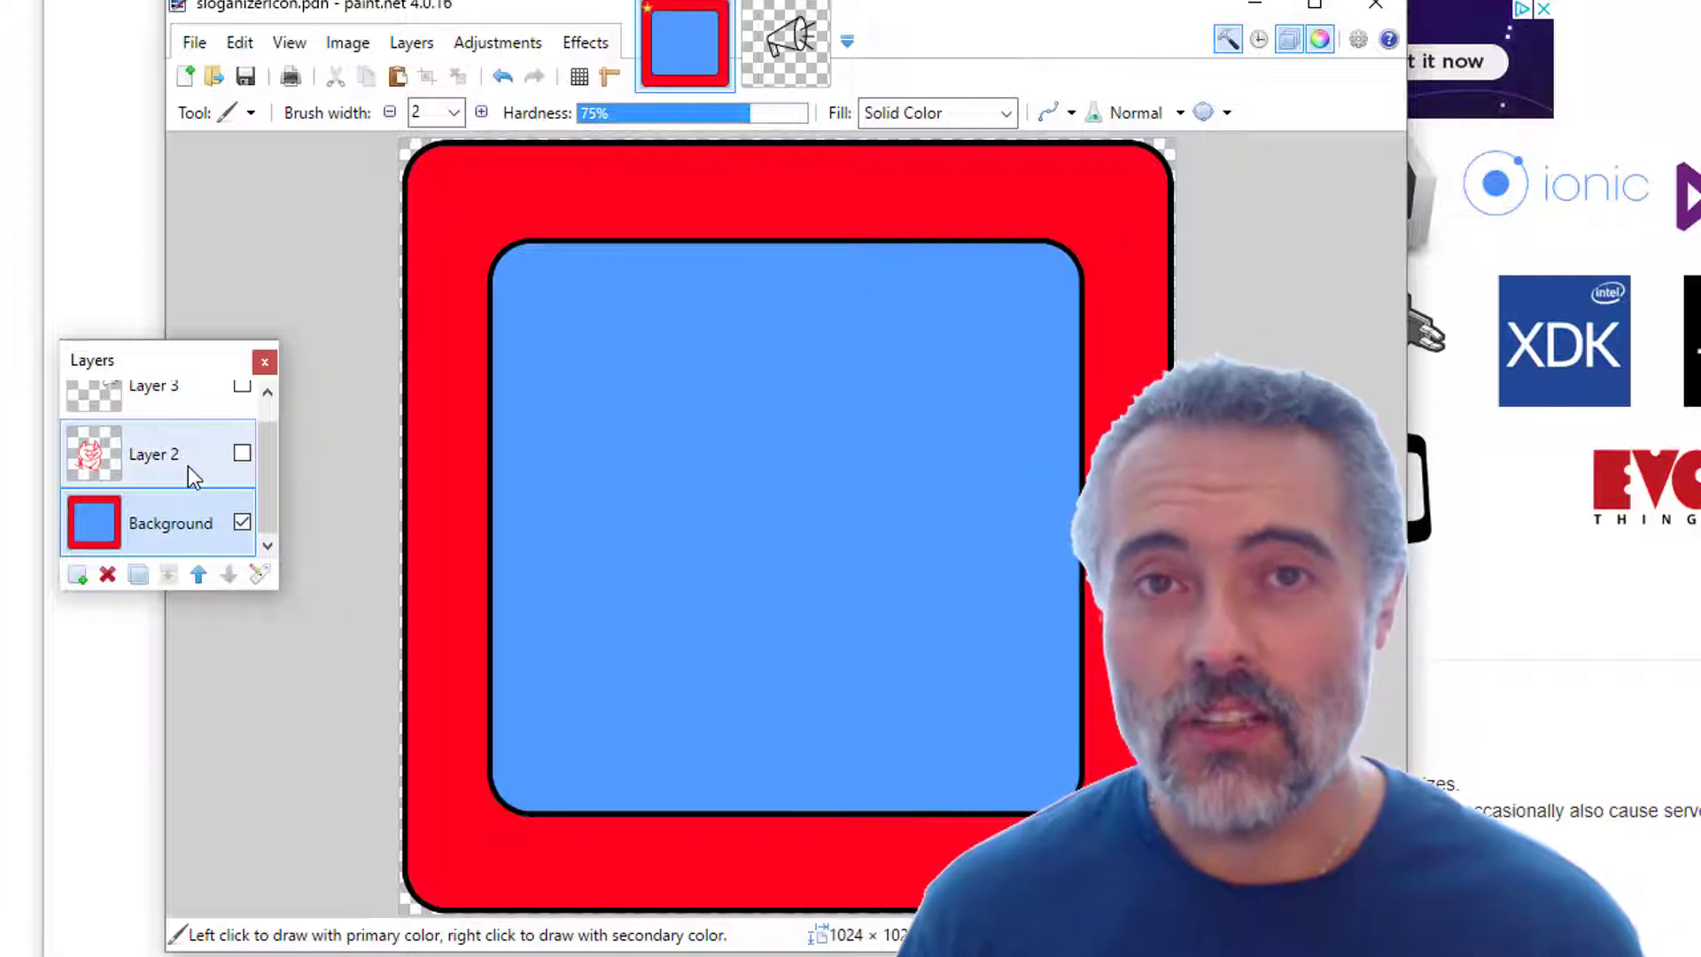
left_click(242, 453)
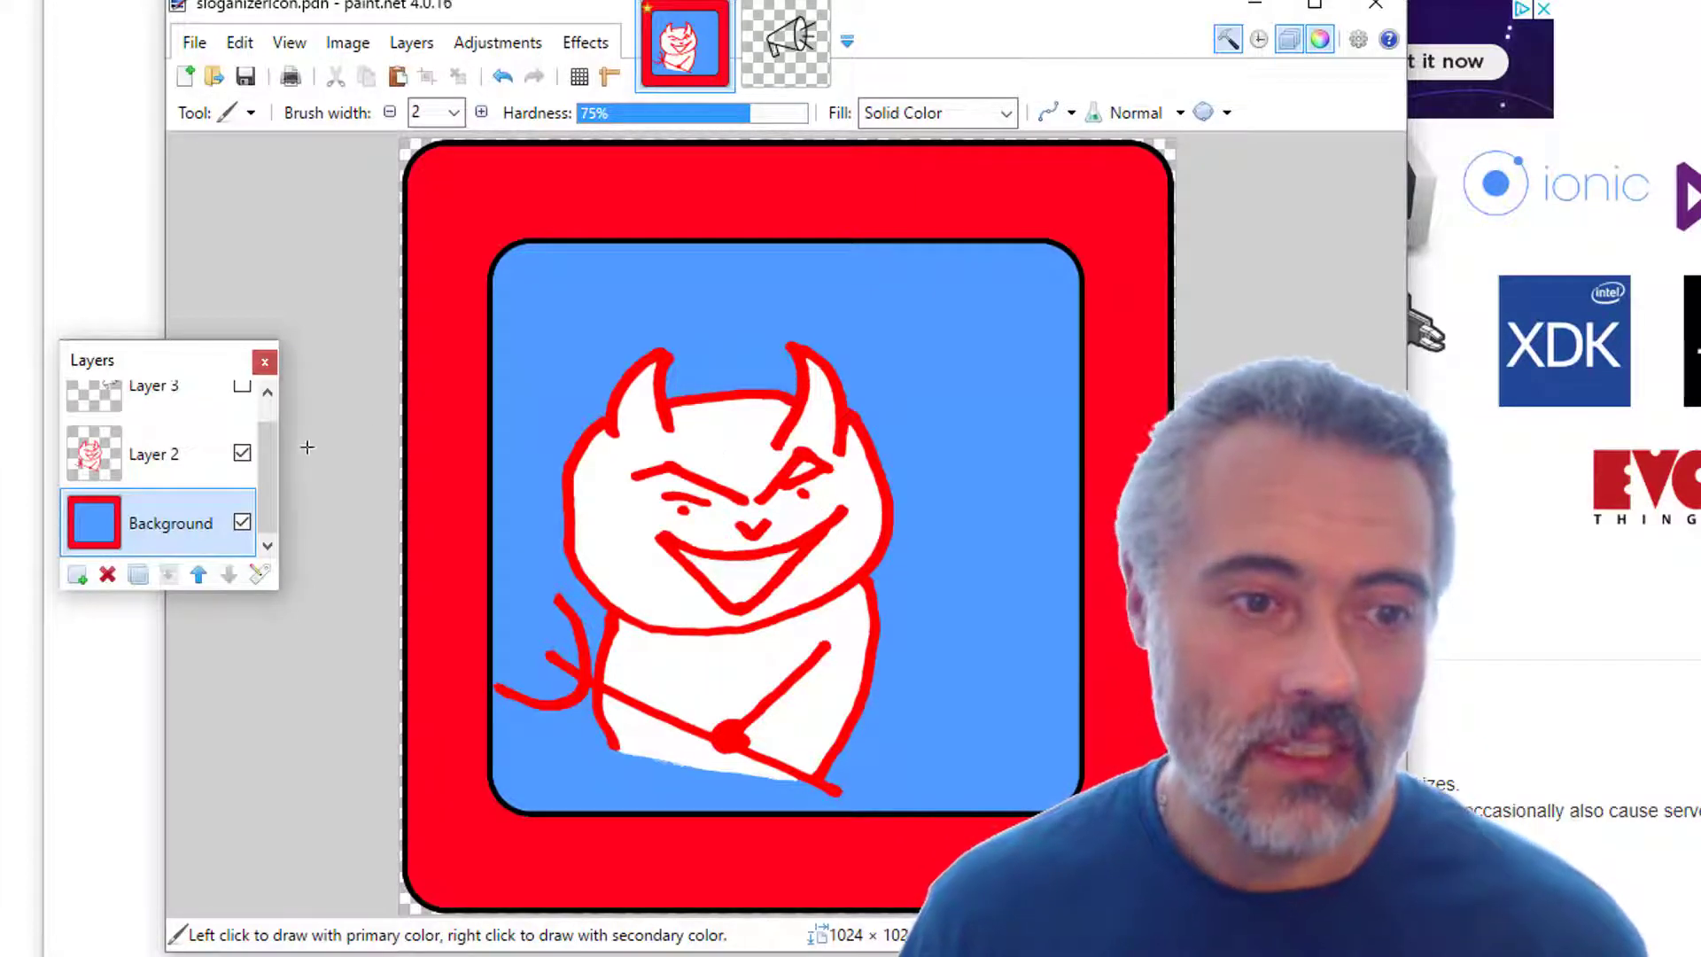
left_click(783, 46)
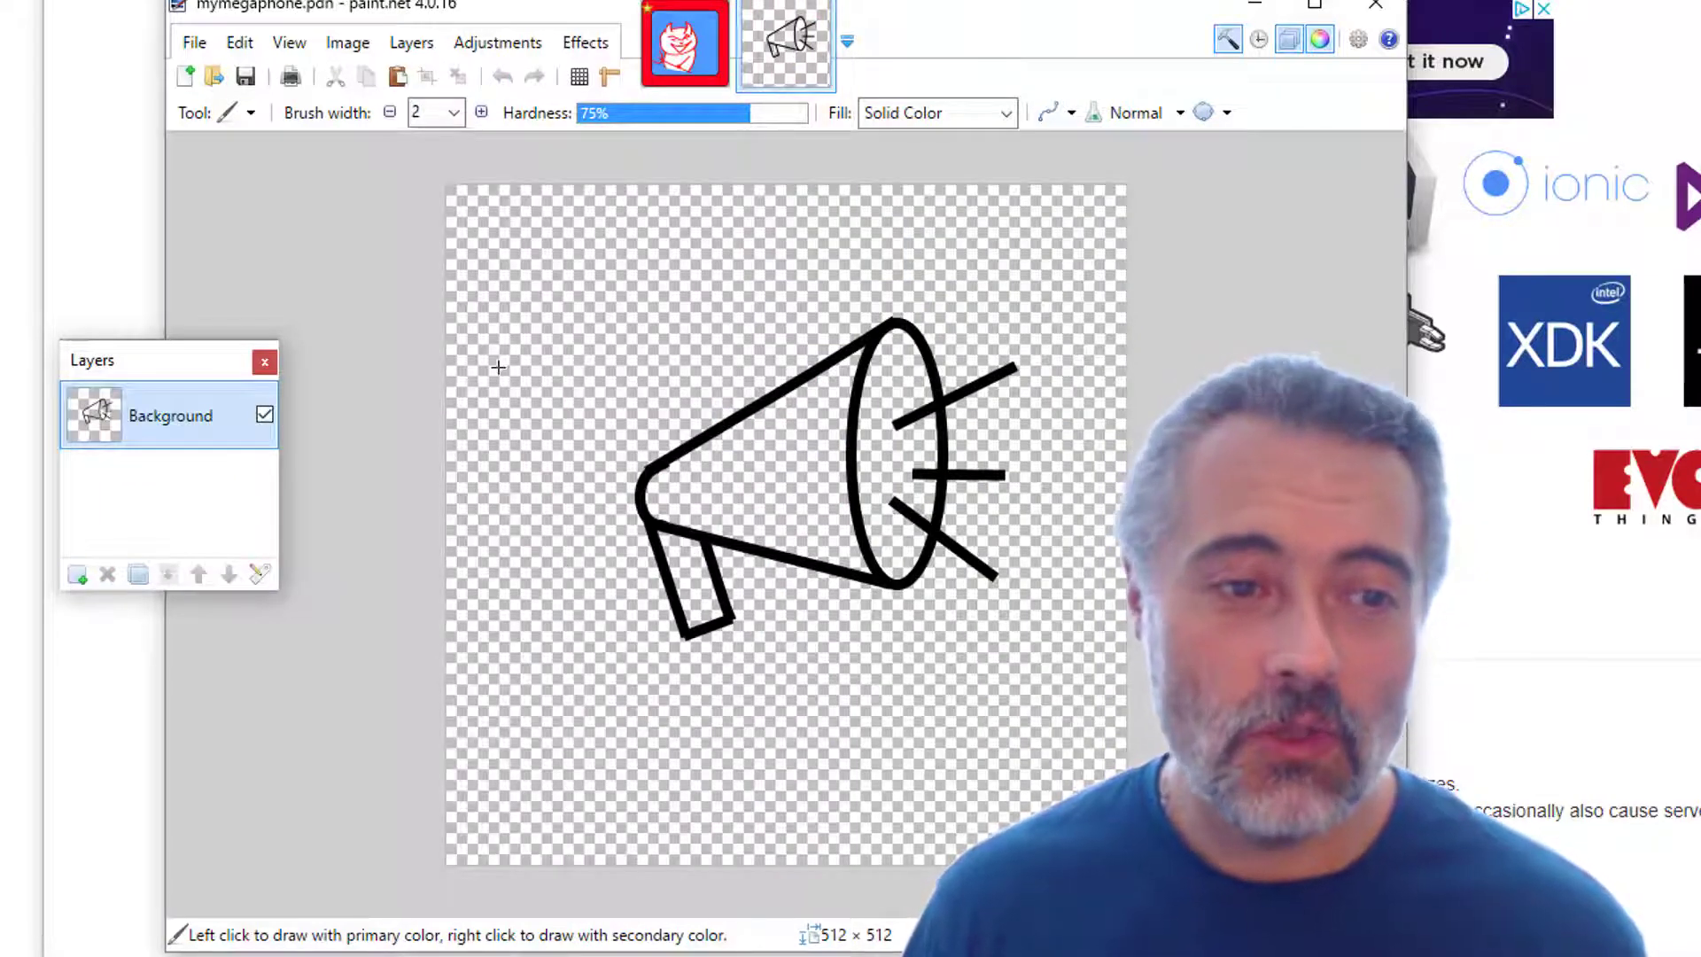
left_click(684, 44)
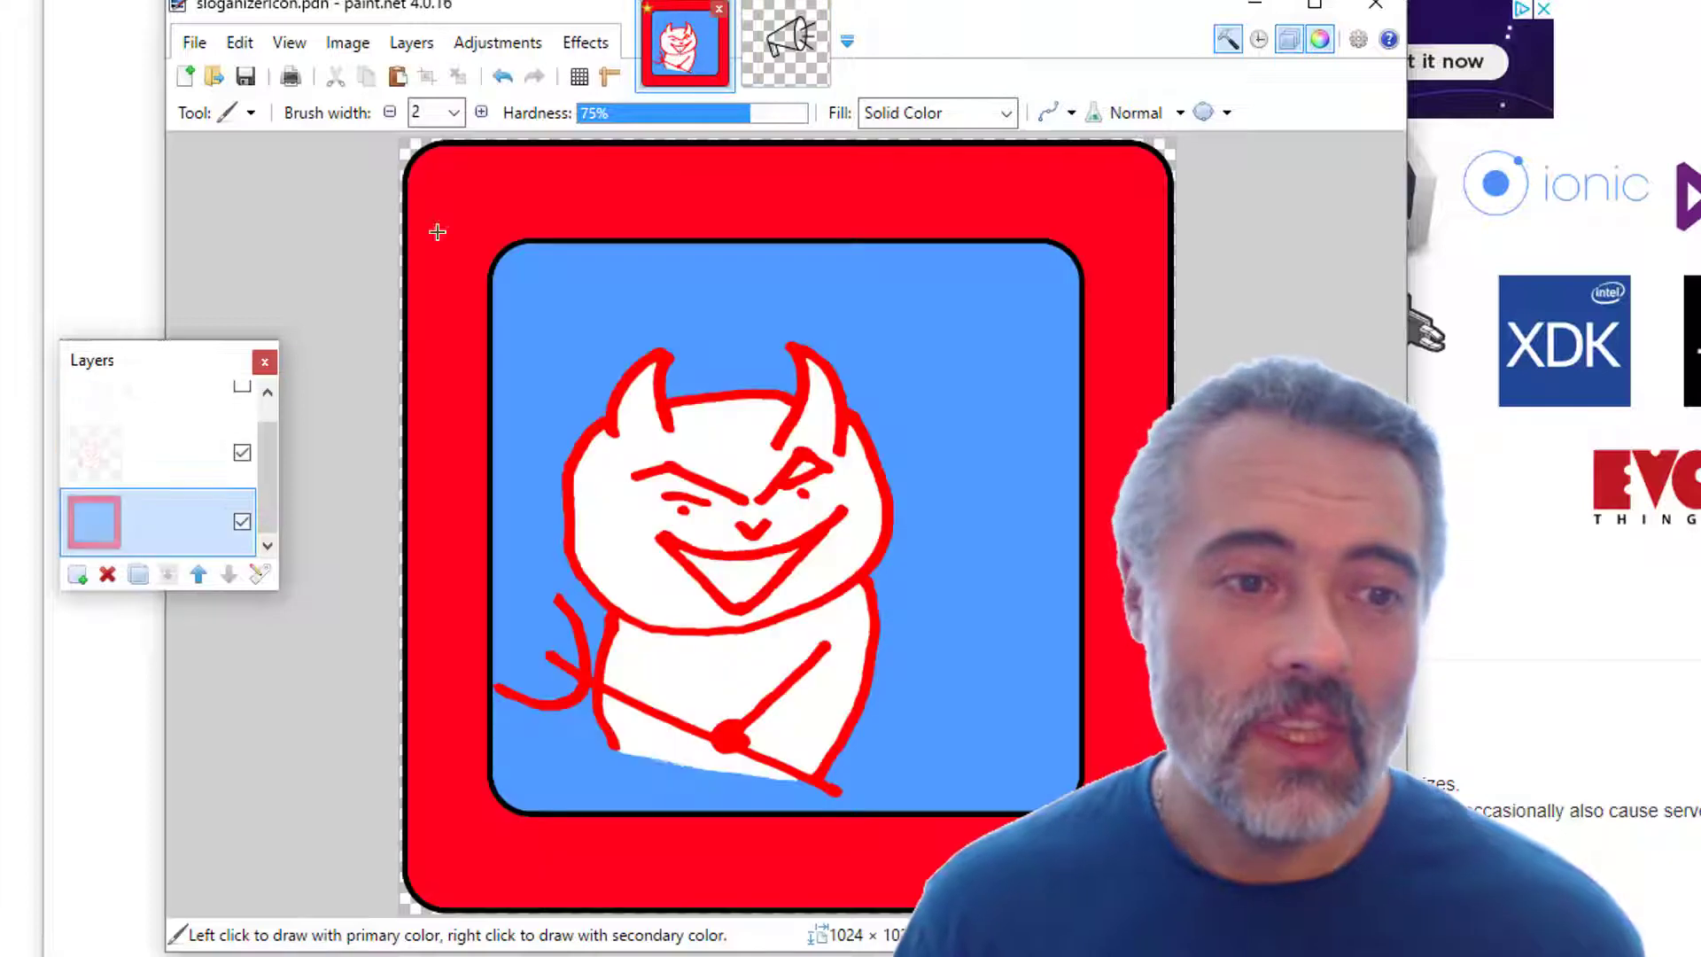
left_click(242, 386)
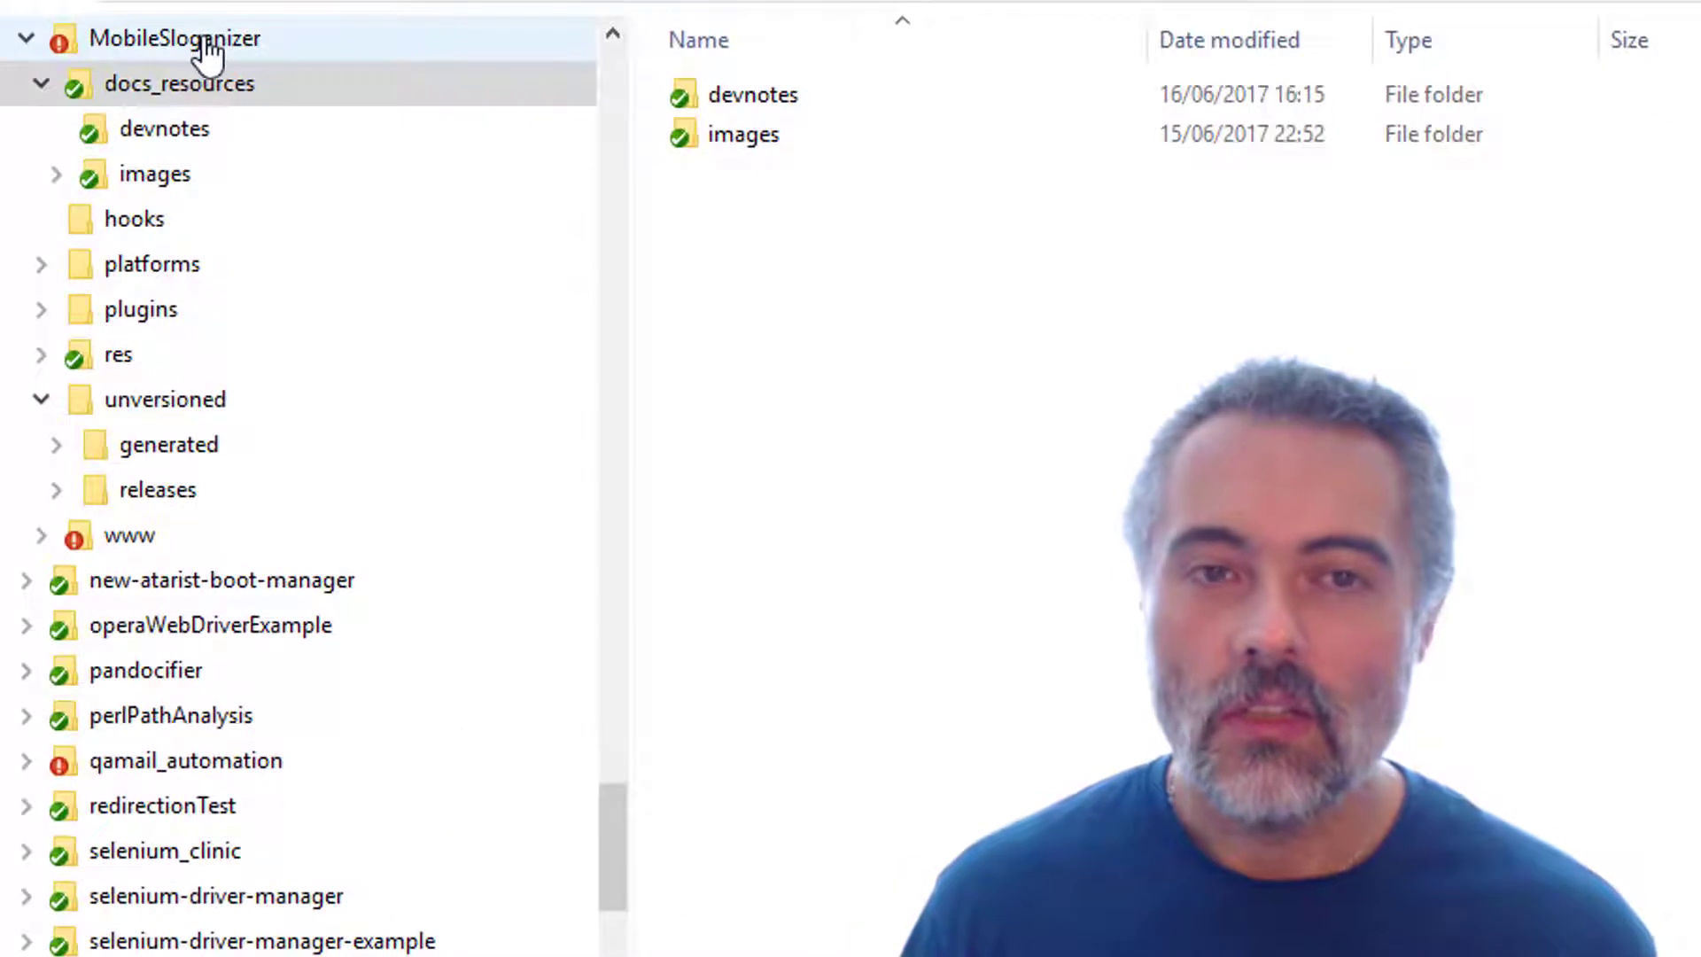
Open the pgicons zip in MobileSloganizer\unversioned\generated\pgicons to view its contents.
left_click(205, 45)
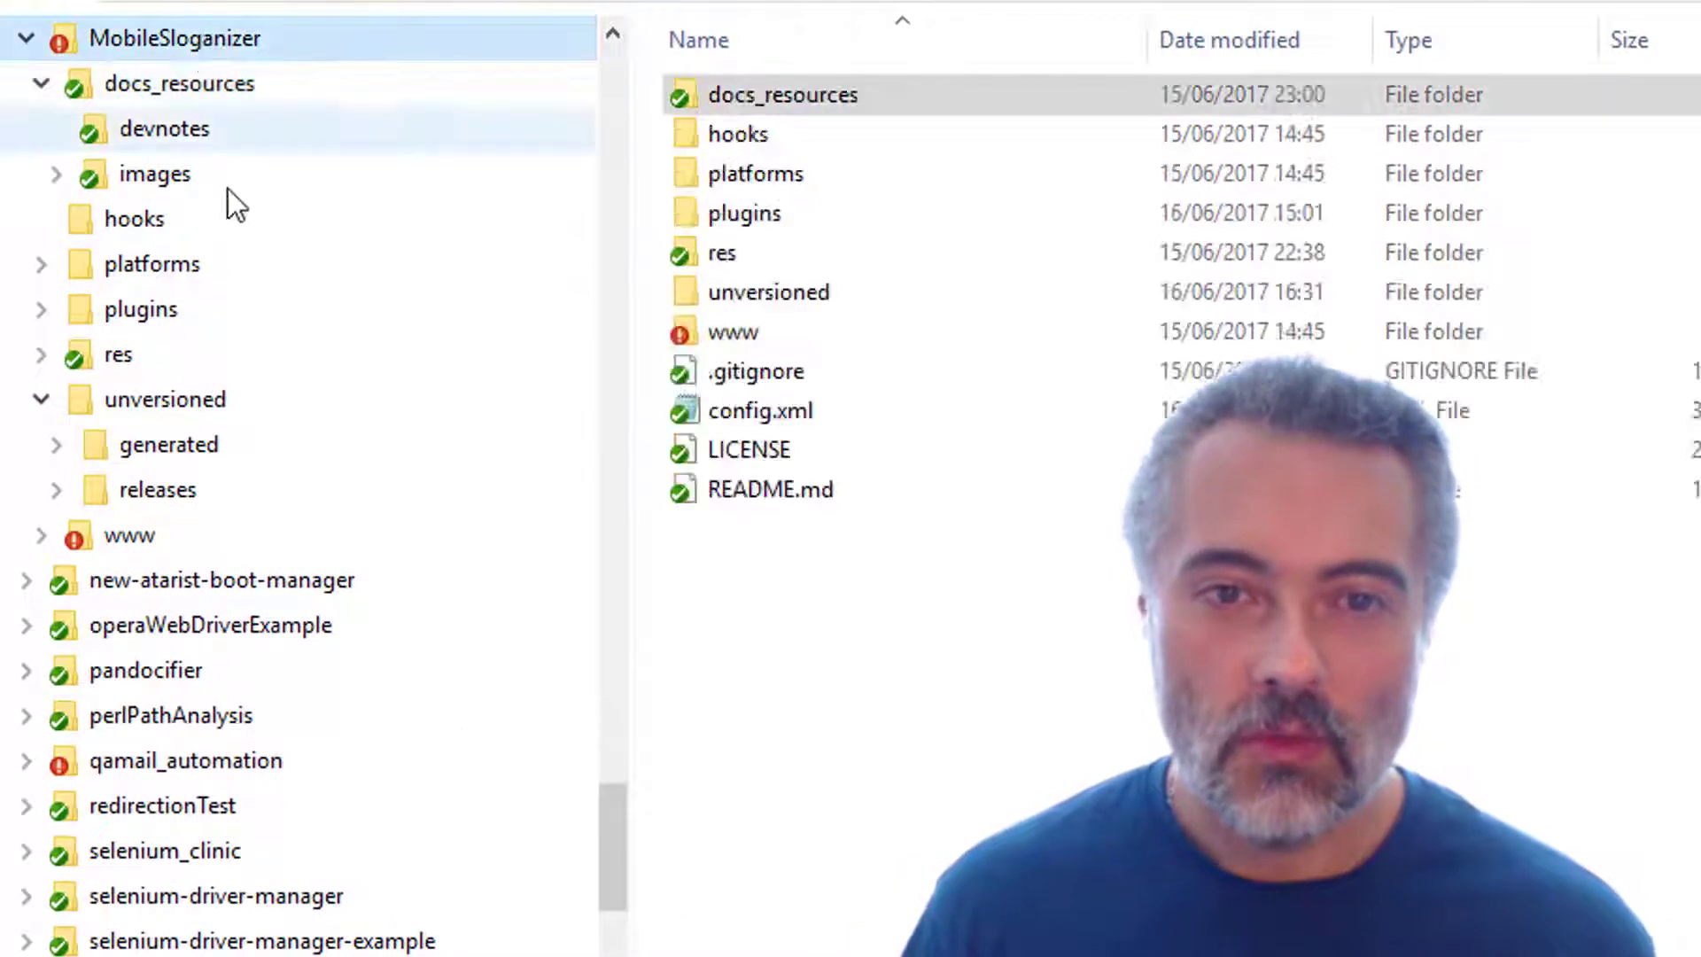
left_click(218, 404)
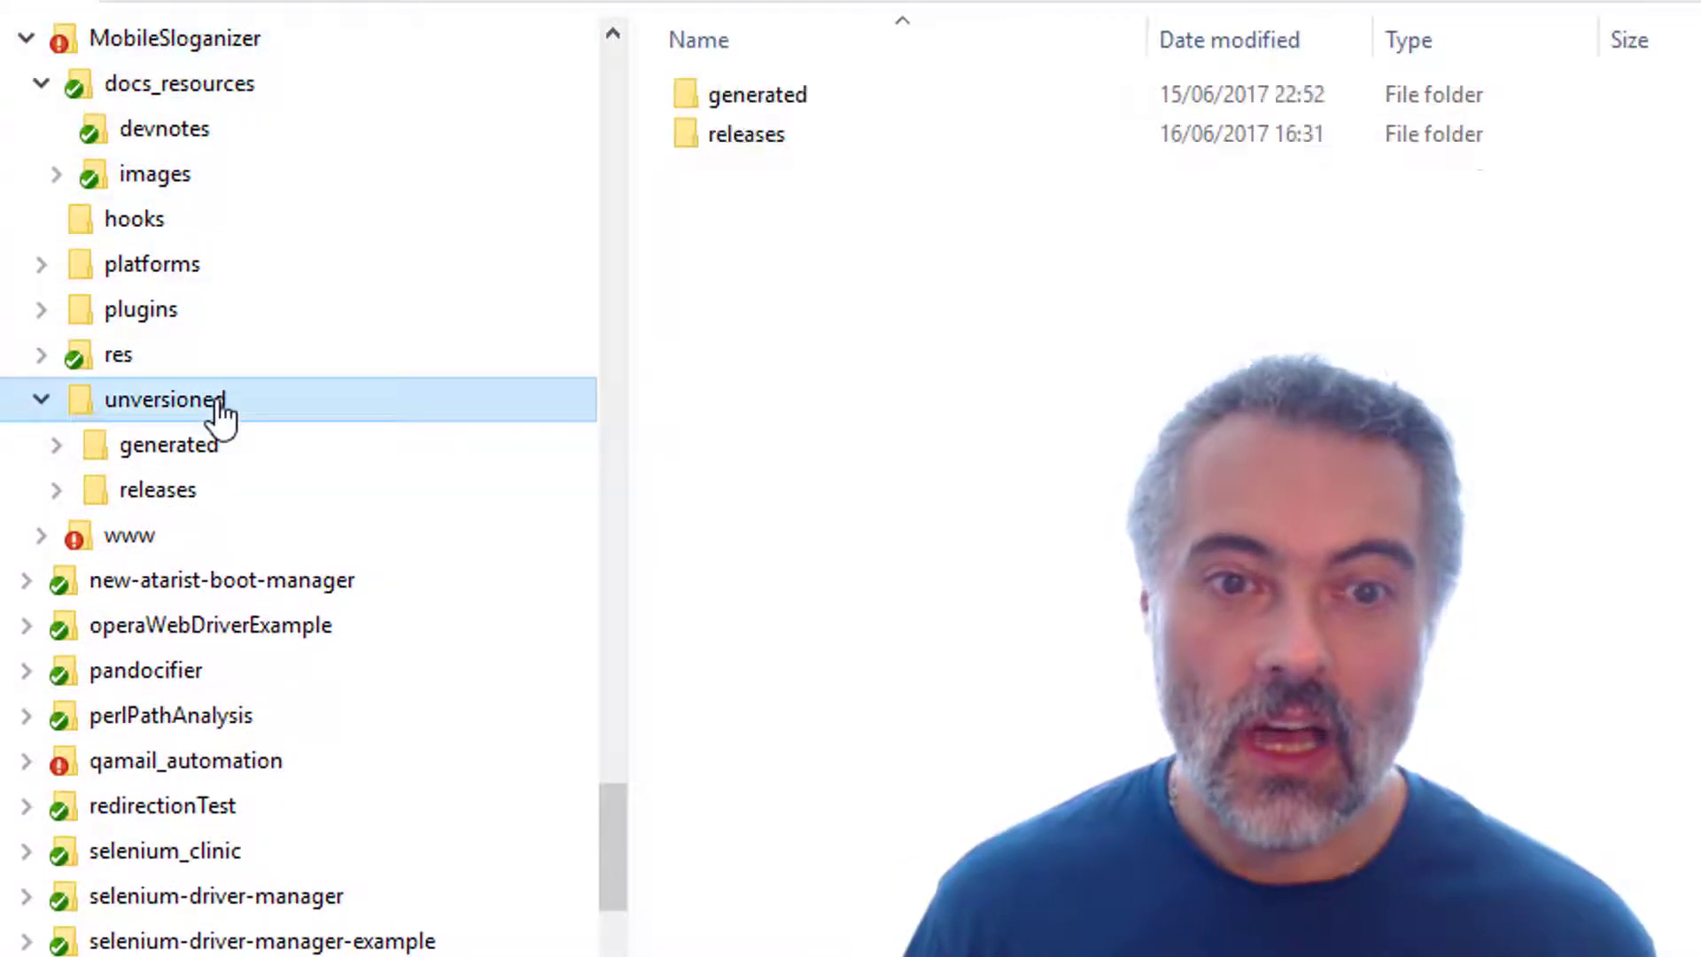
double_click(733, 103)
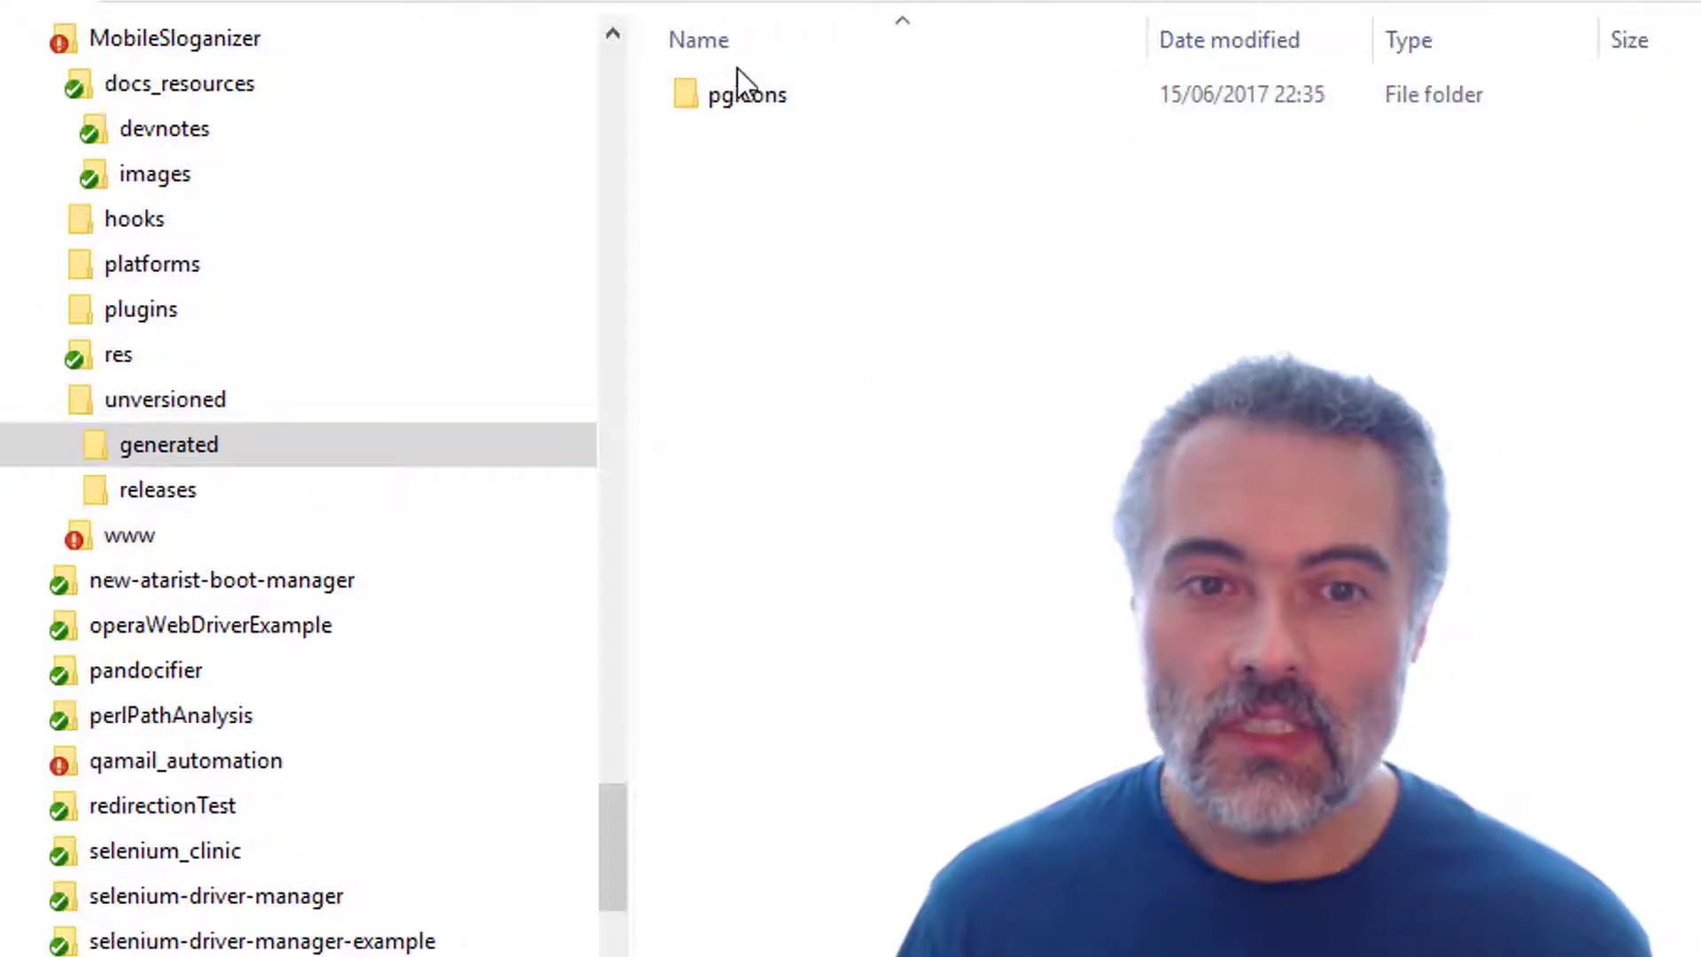
left_click(730, 94)
left_click(693, 99)
double_click(692, 93)
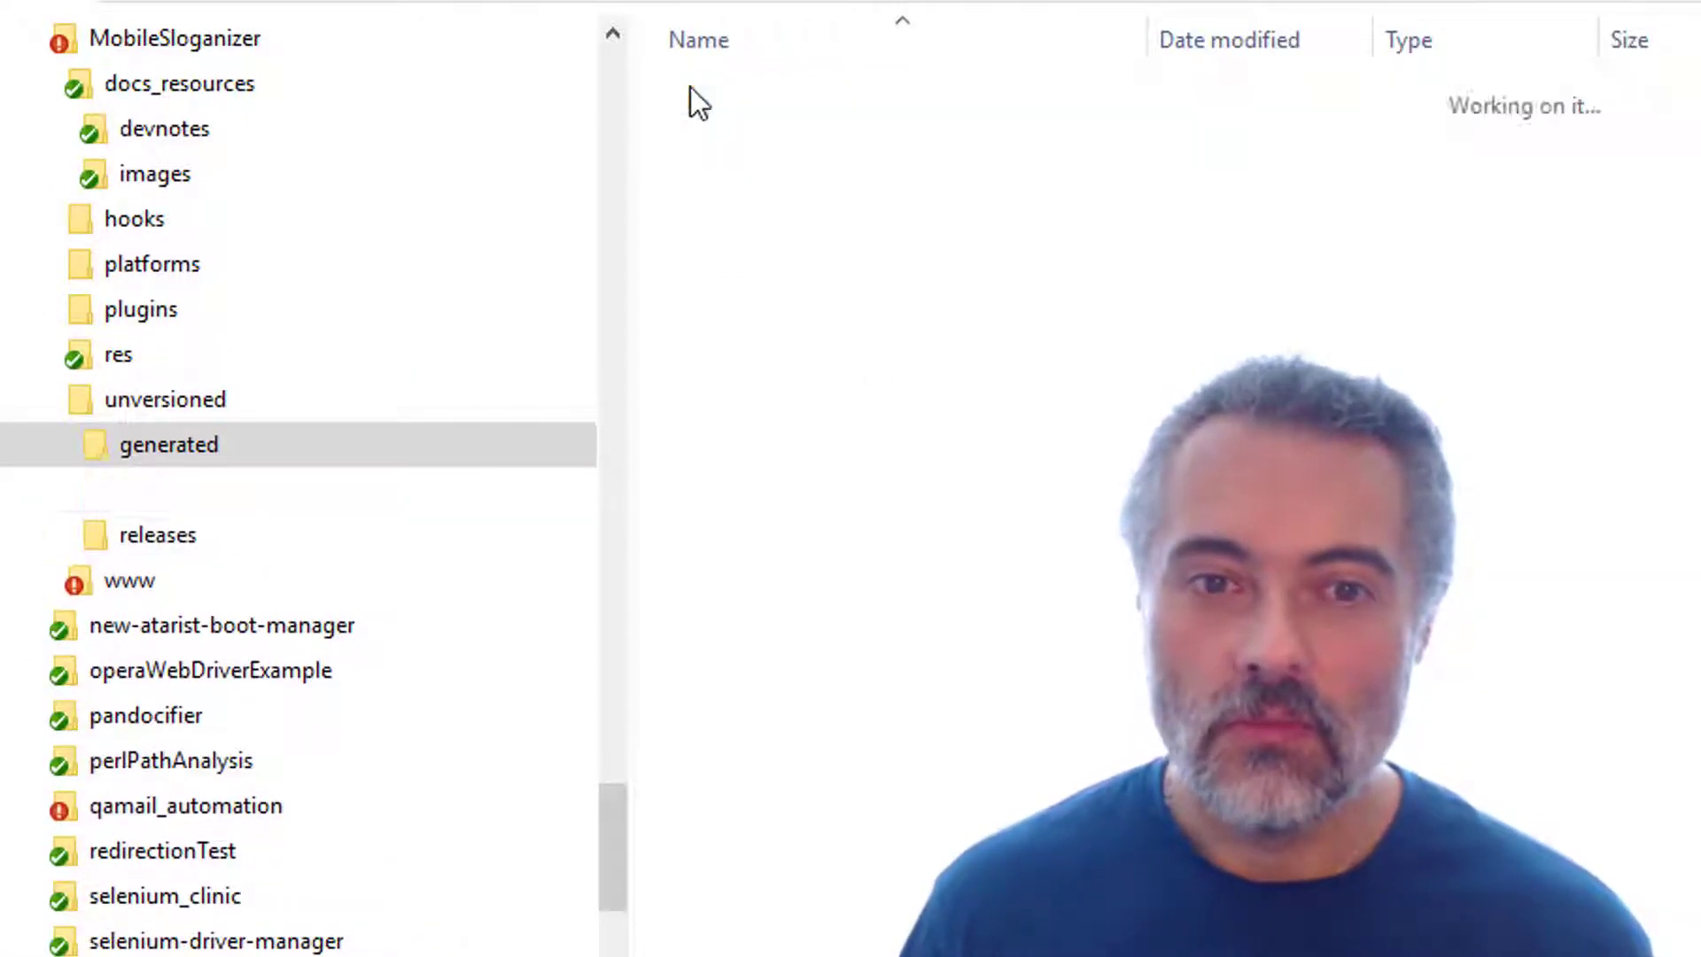
left_click(748, 188)
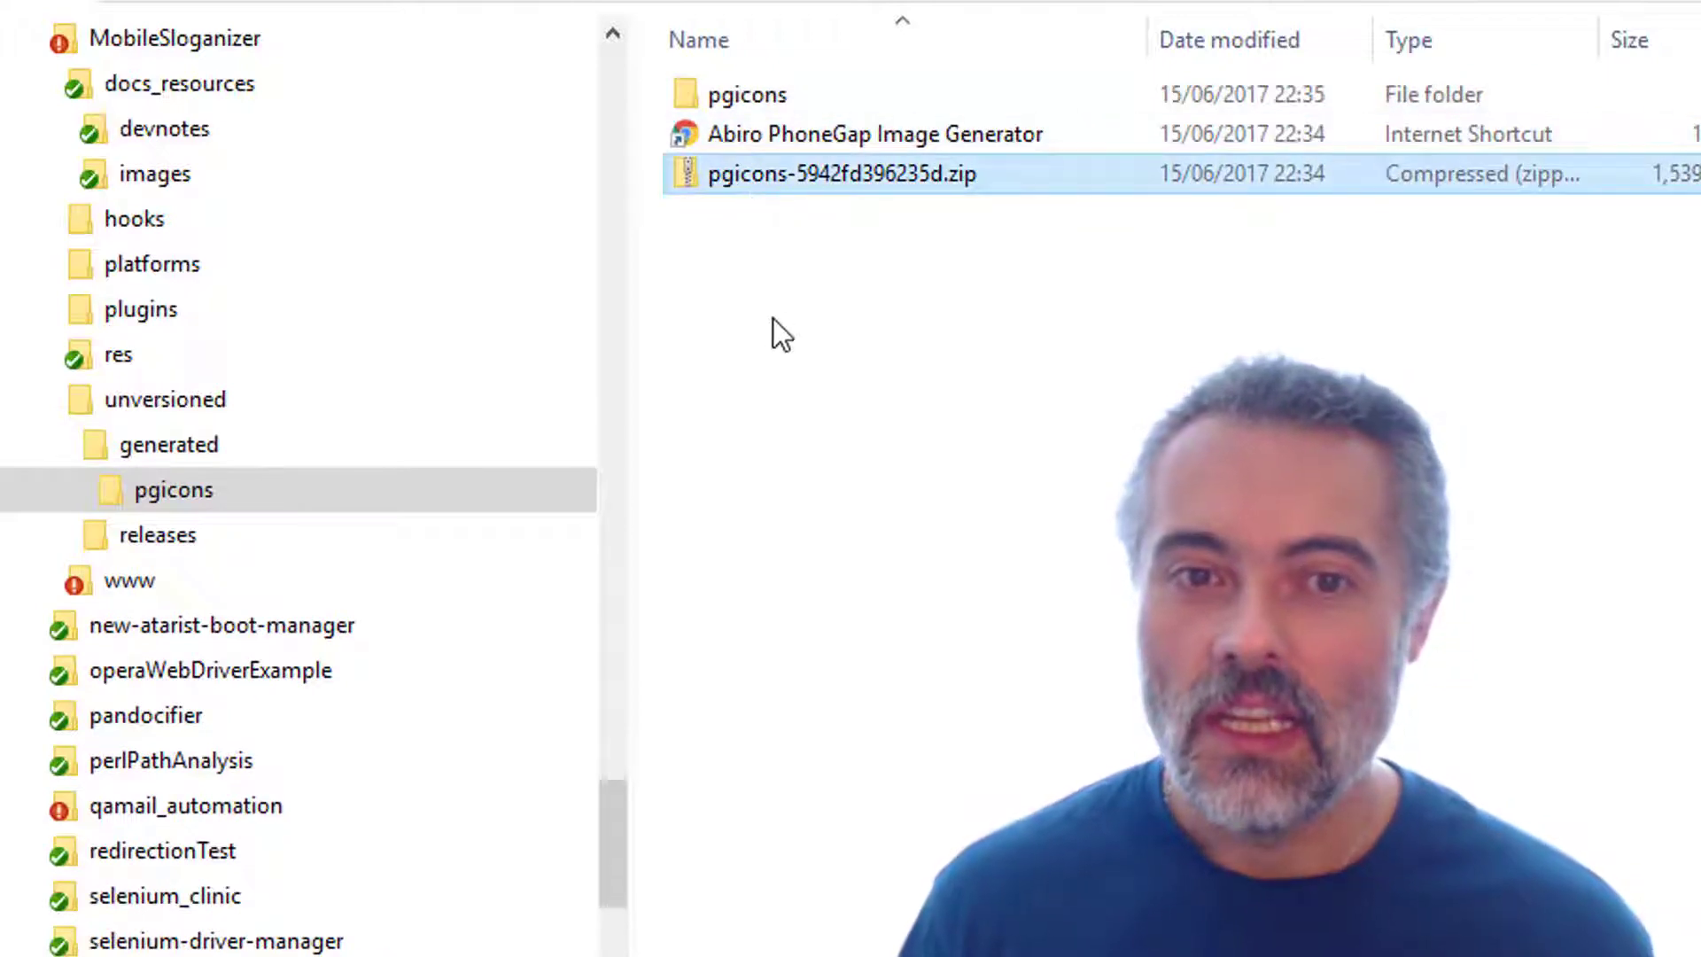
double_click(746, 183)
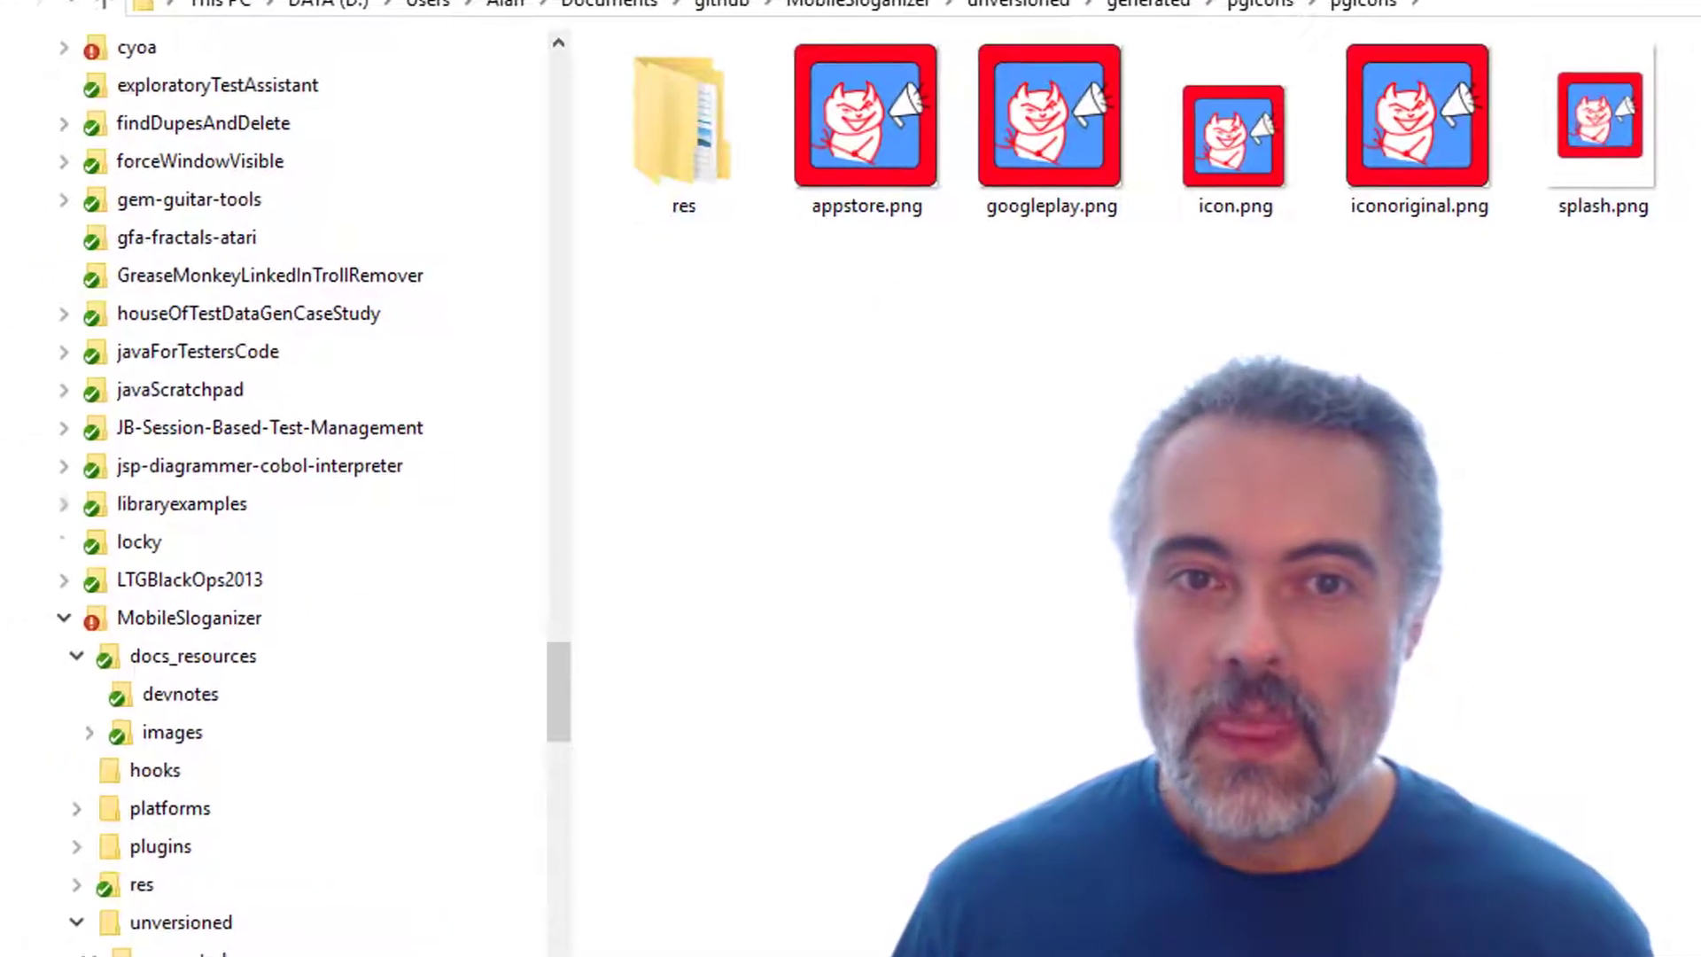
Check the generated res folder, then select the MobileSloganizer project's own res folder.
left_click(721, 115)
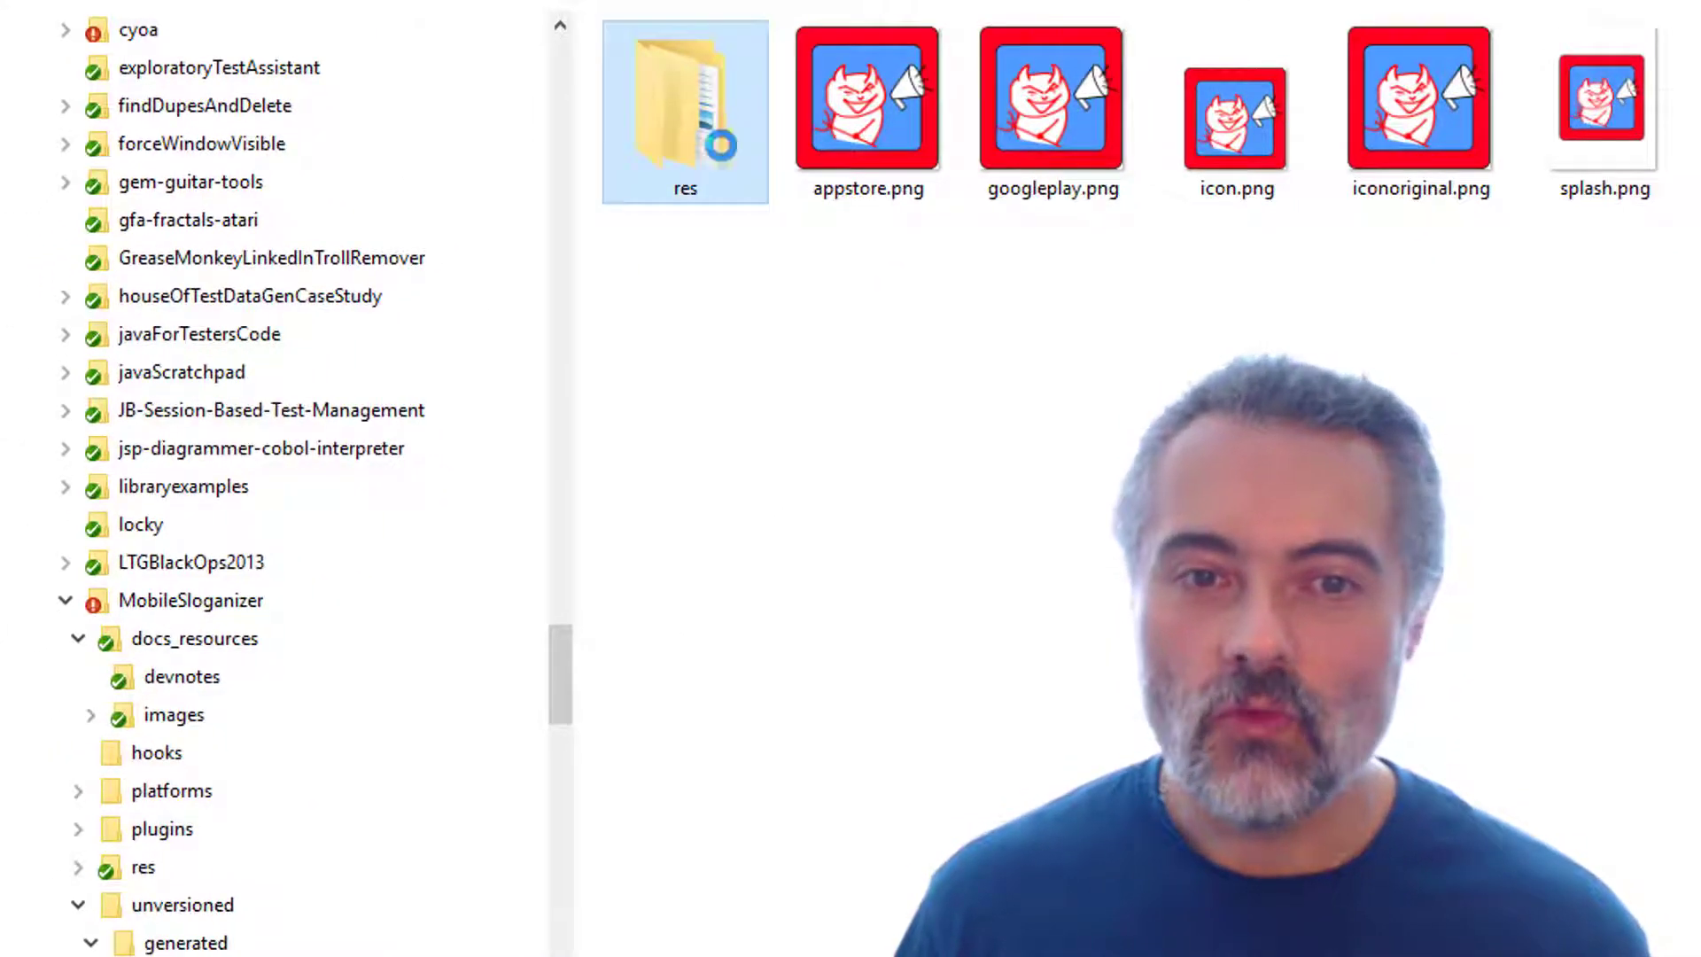
left_click(131, 605)
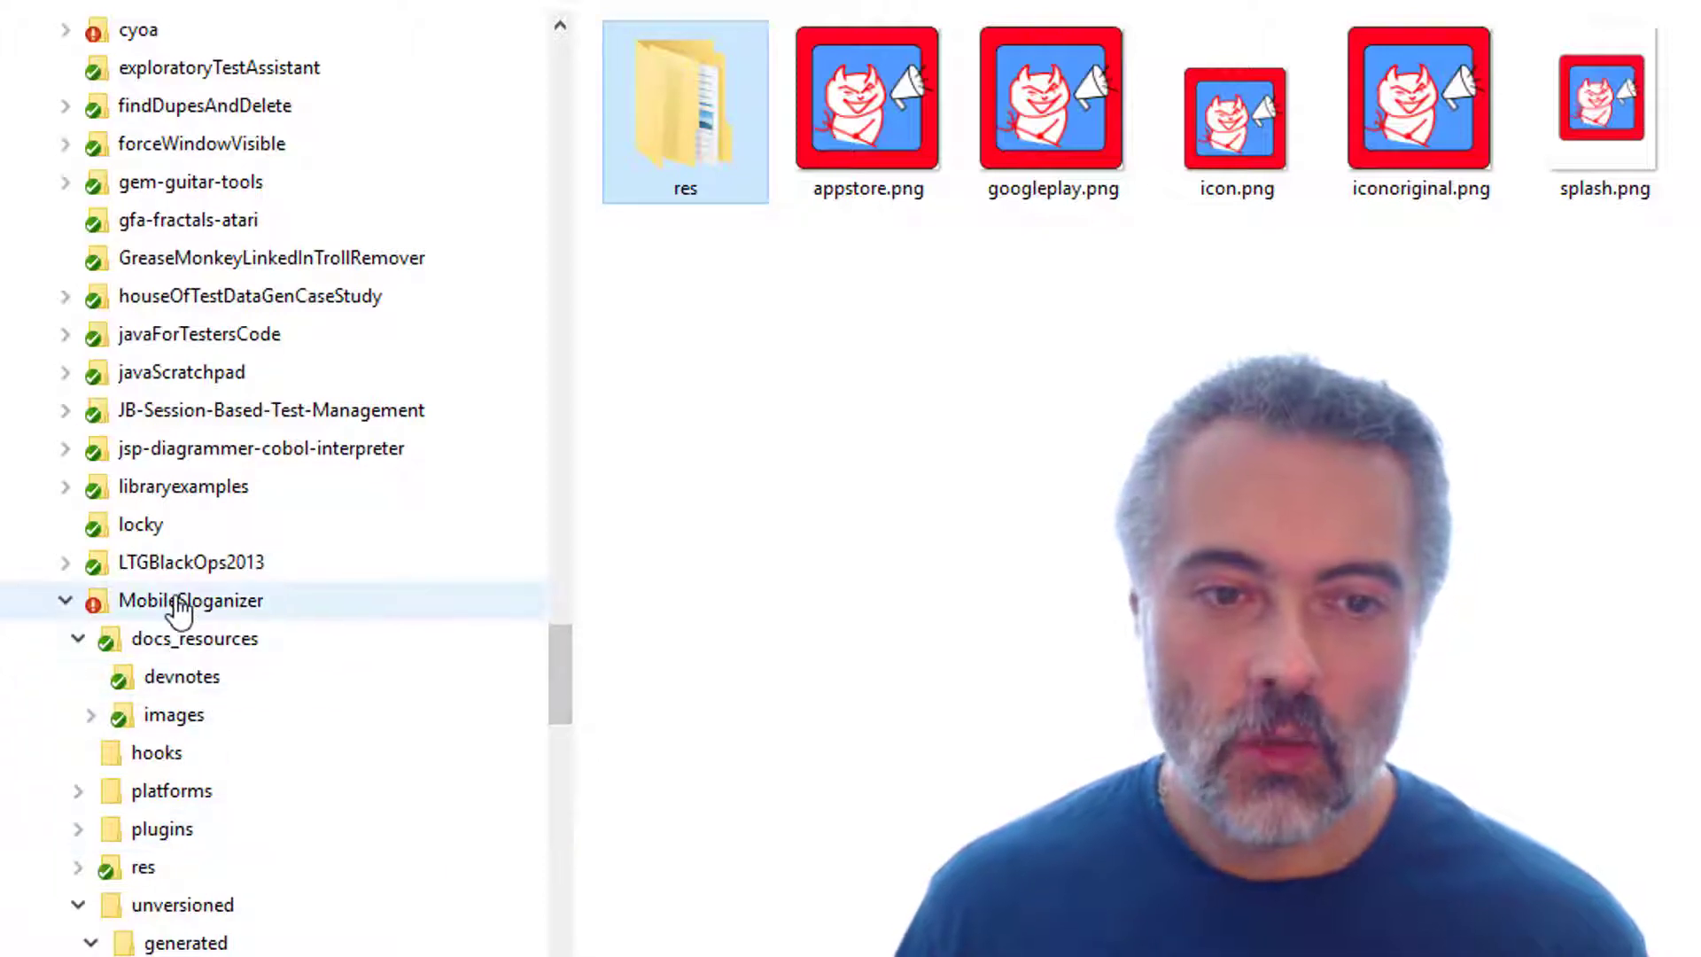
left_click(676, 211)
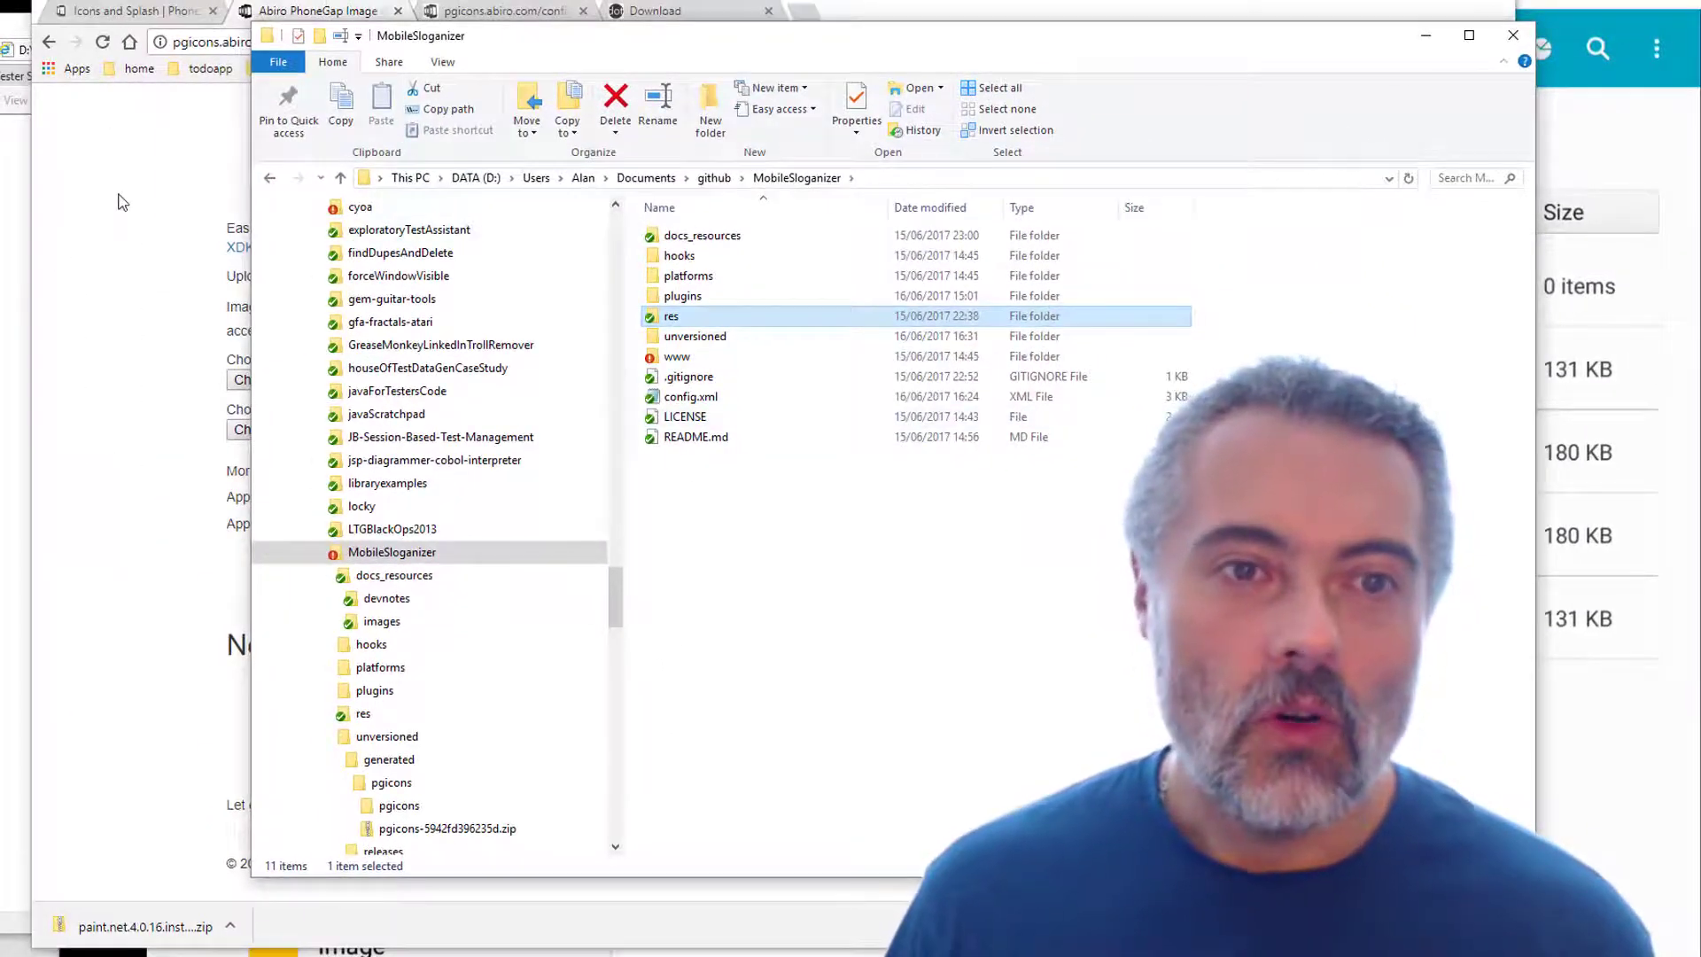
Bring back the sample config.xml and strike through its iOS and Android splash entries in red.
left_click(122, 202)
left_click(754, 281)
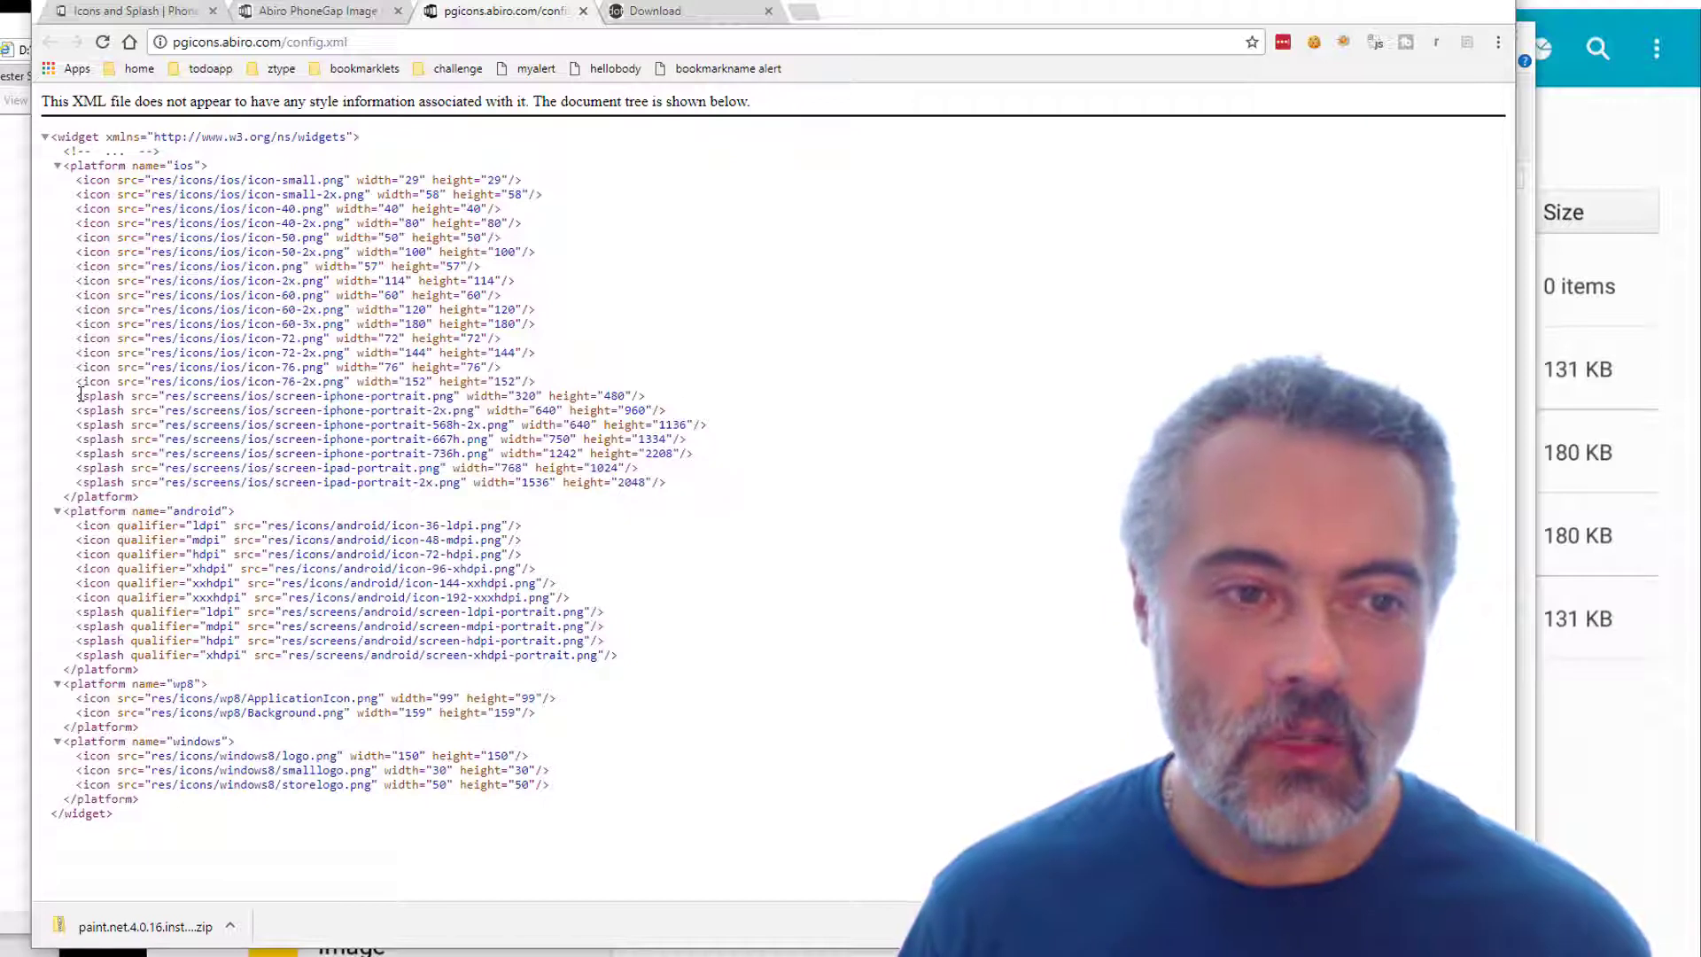
mouse_move(111, 396)
left_mouse_down()
mouse_move(589, 419)
mouse_move(624, 478)
left_mouse_up()
left_click_drag(624, 398, 111, 478)
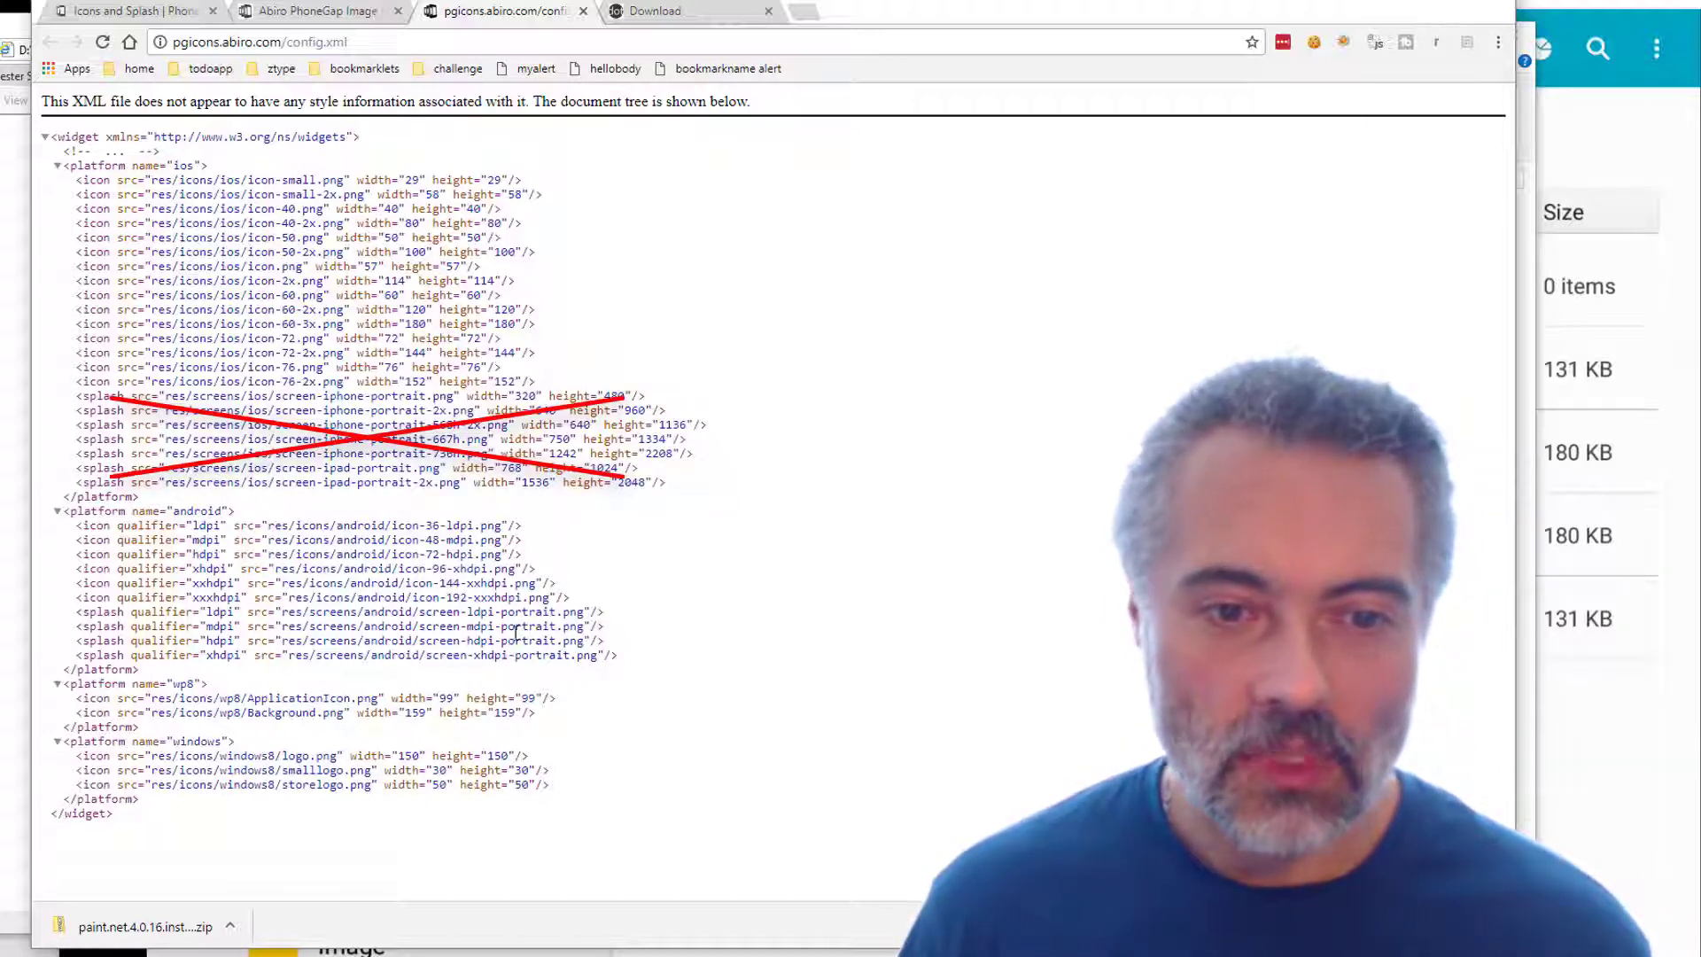
left_click_drag(110, 617, 607, 658)
left_click_drag(605, 618, 111, 658)
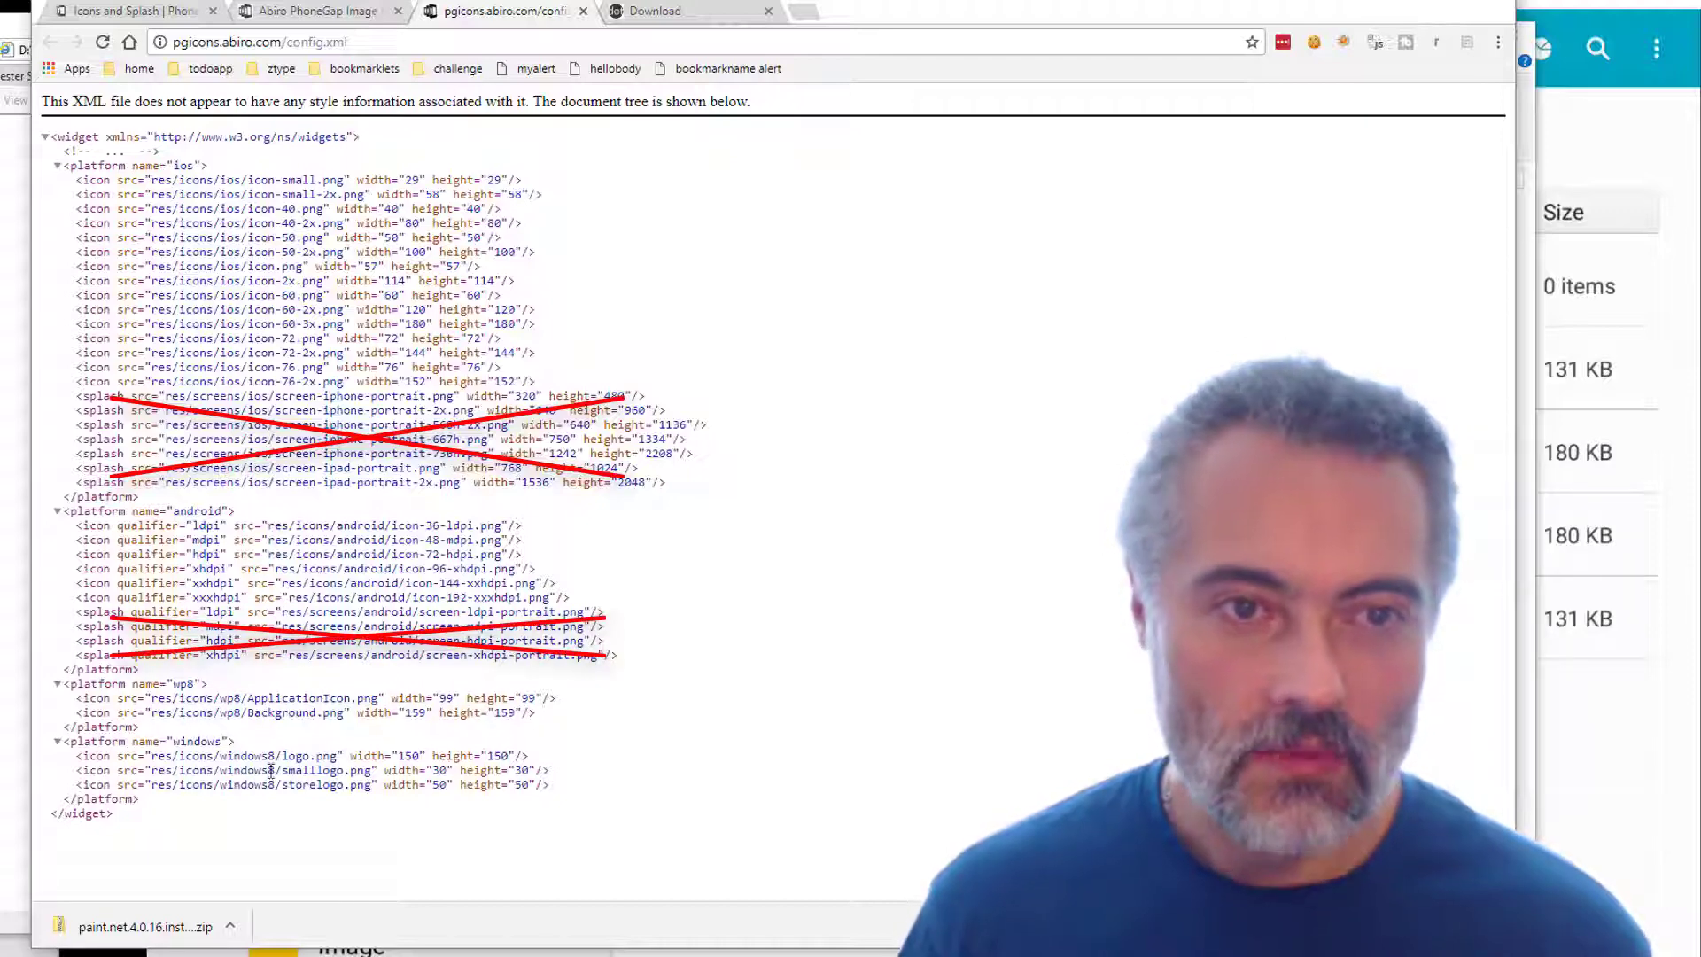
Show the project's icons-only res folder and expand the generated pgicons res to reveal icons and screens.
key("alt+Tab")
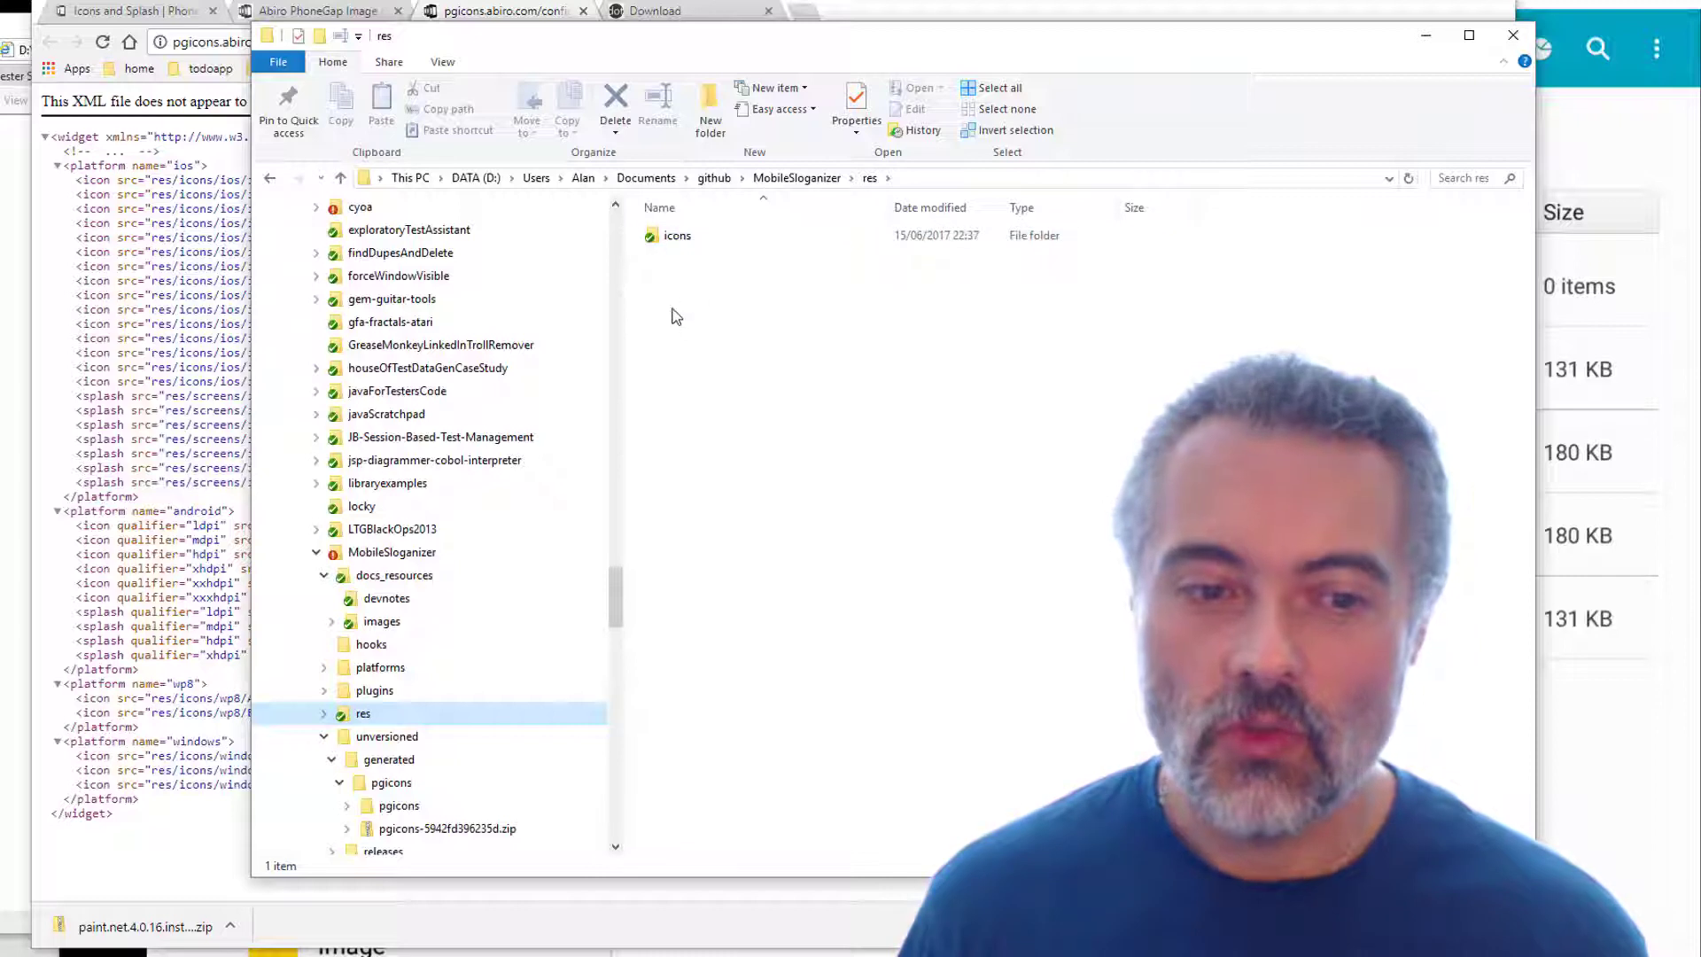
left_click(347, 806)
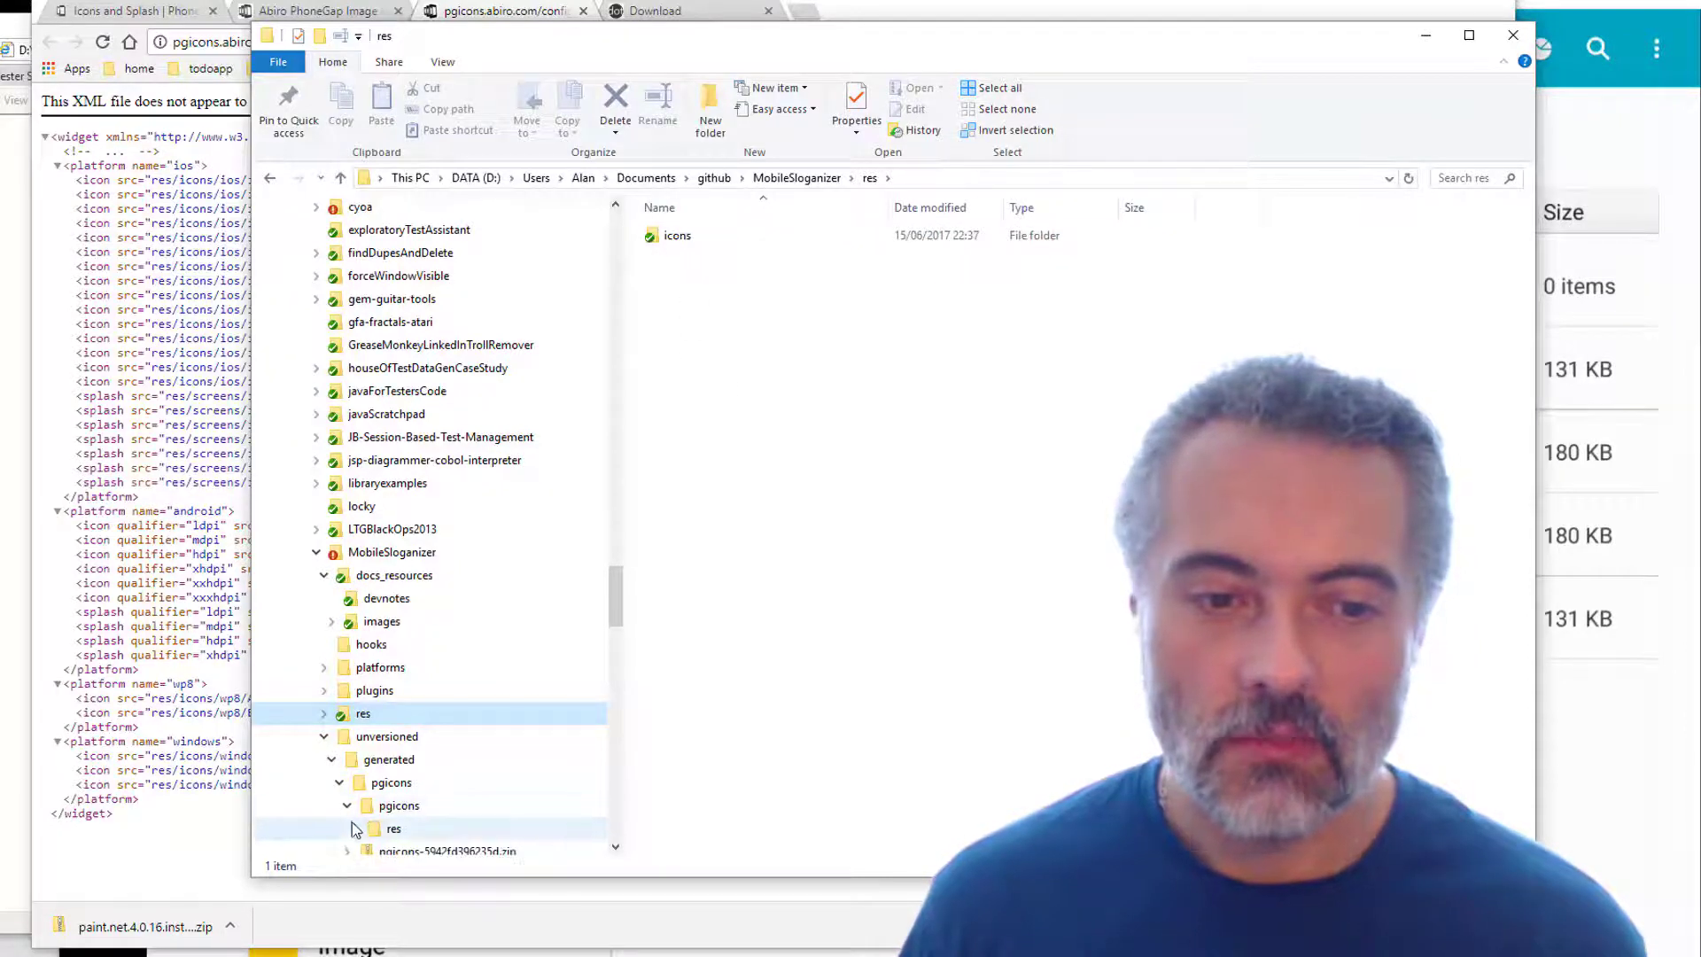
left_click(356, 830)
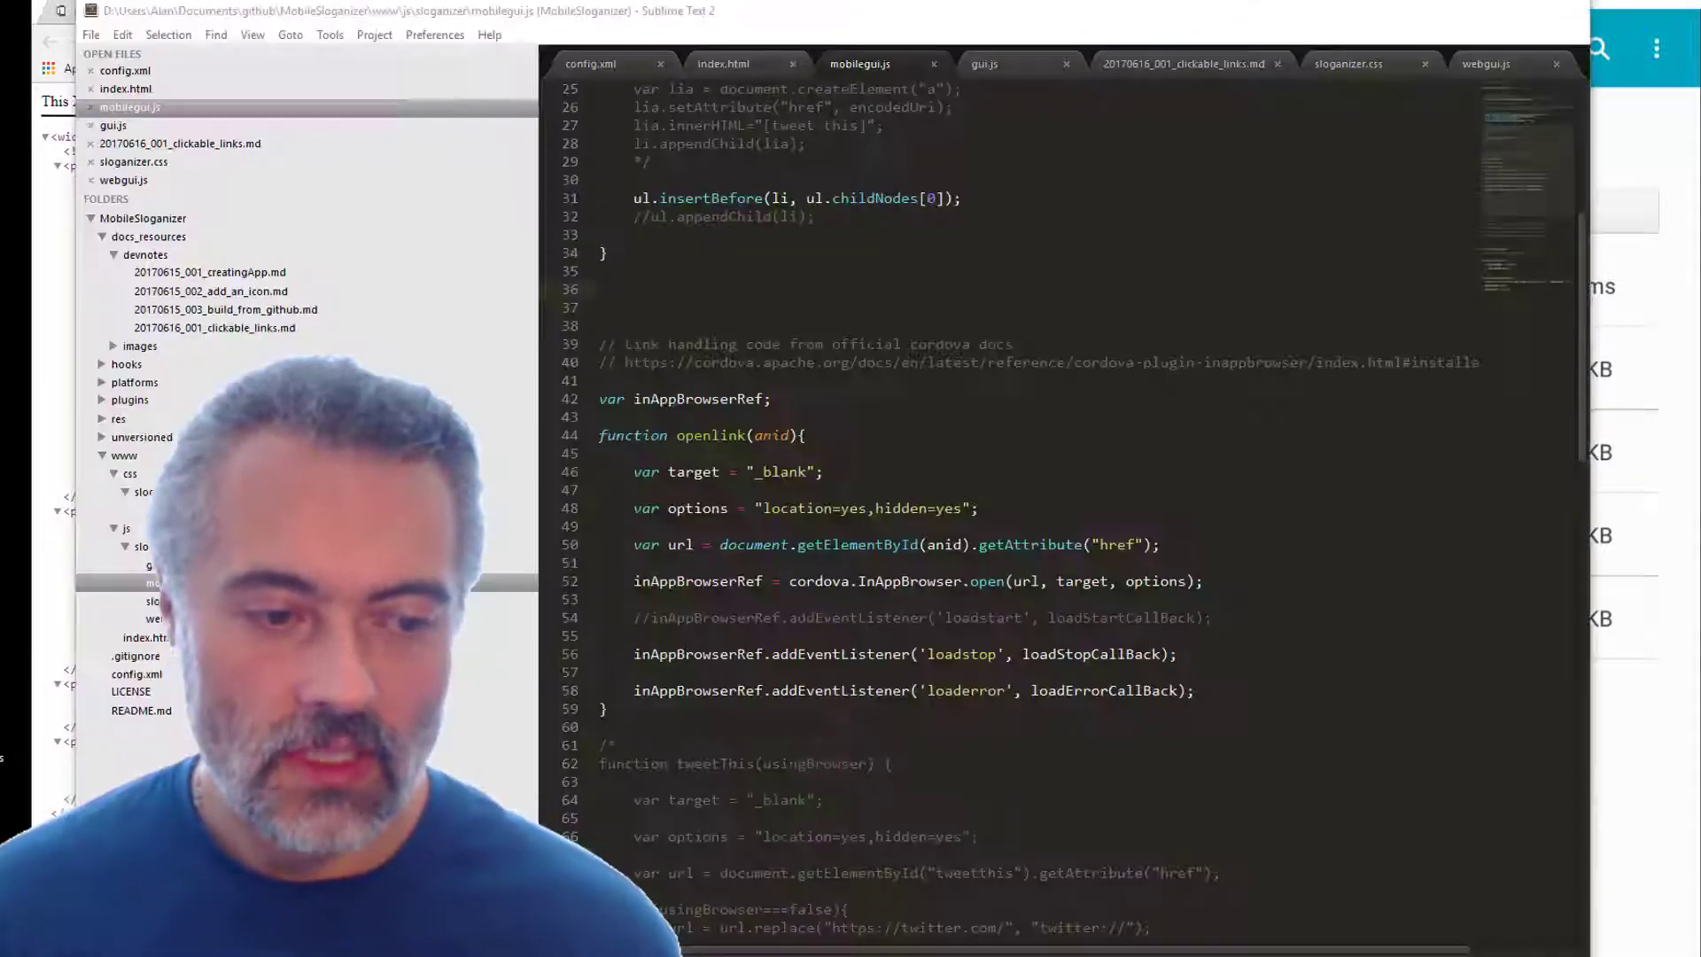
Open the project's config.xml in Sublime Text to compare with the sample's iOS entries.
left_click(136, 674)
scroll(1055, 443, "down", 1)
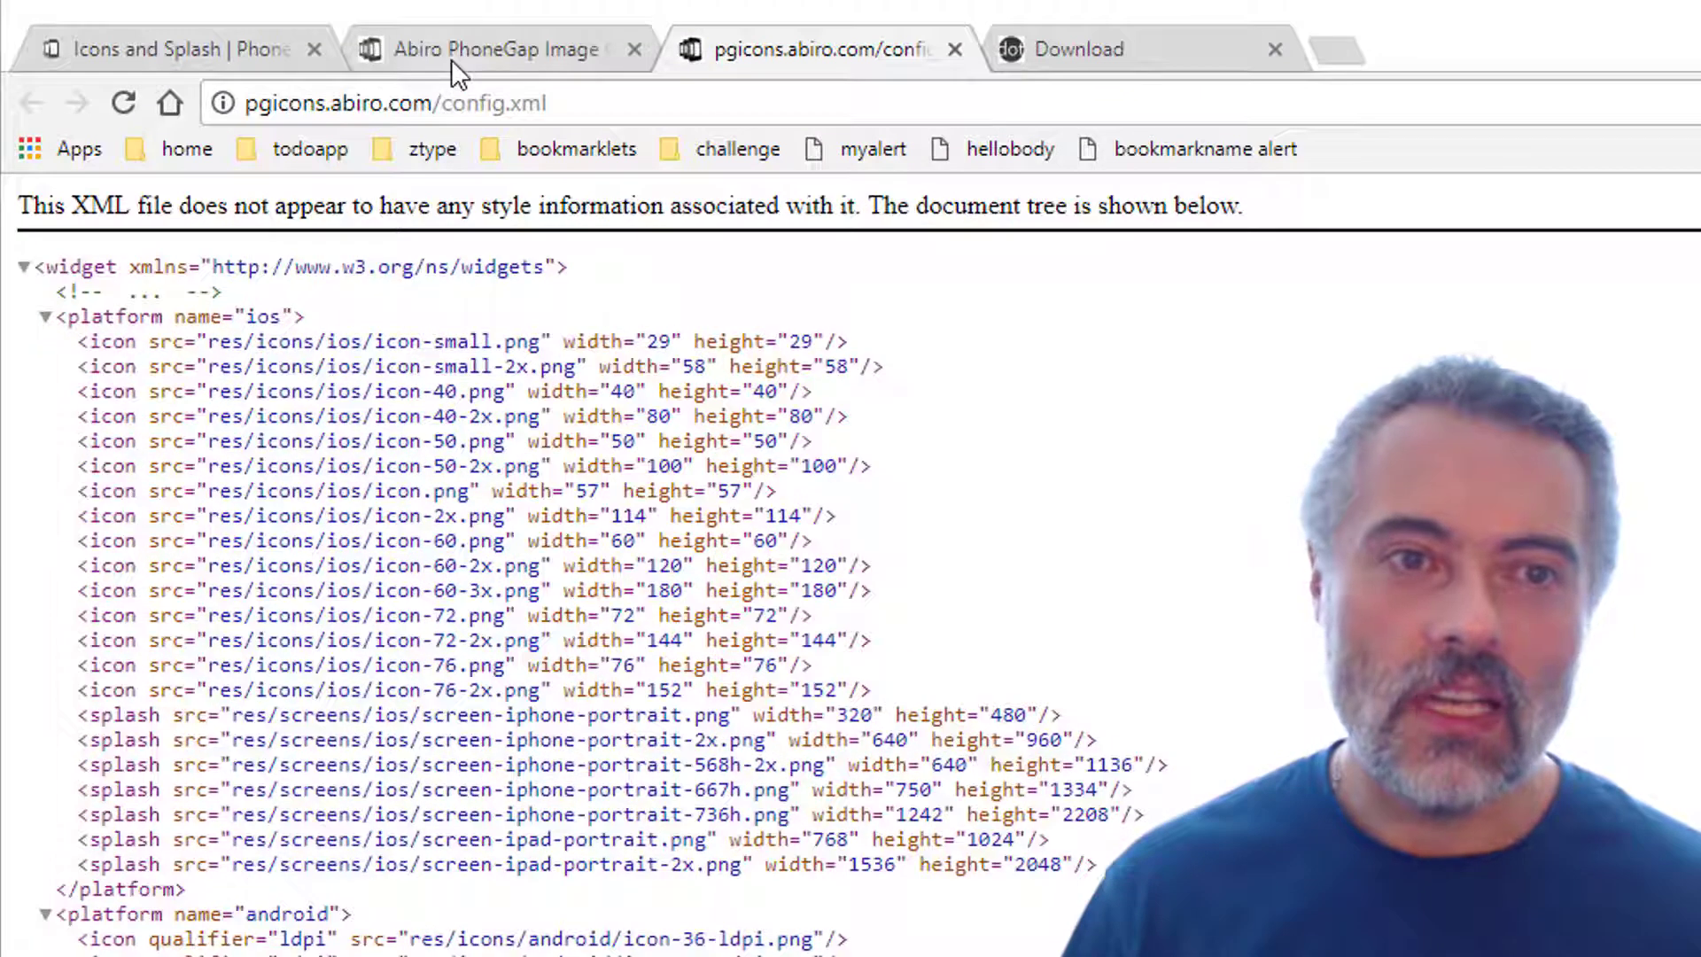
Return to the generator's empty upload page at pgicons.abiro.com.
left_click(450, 55)
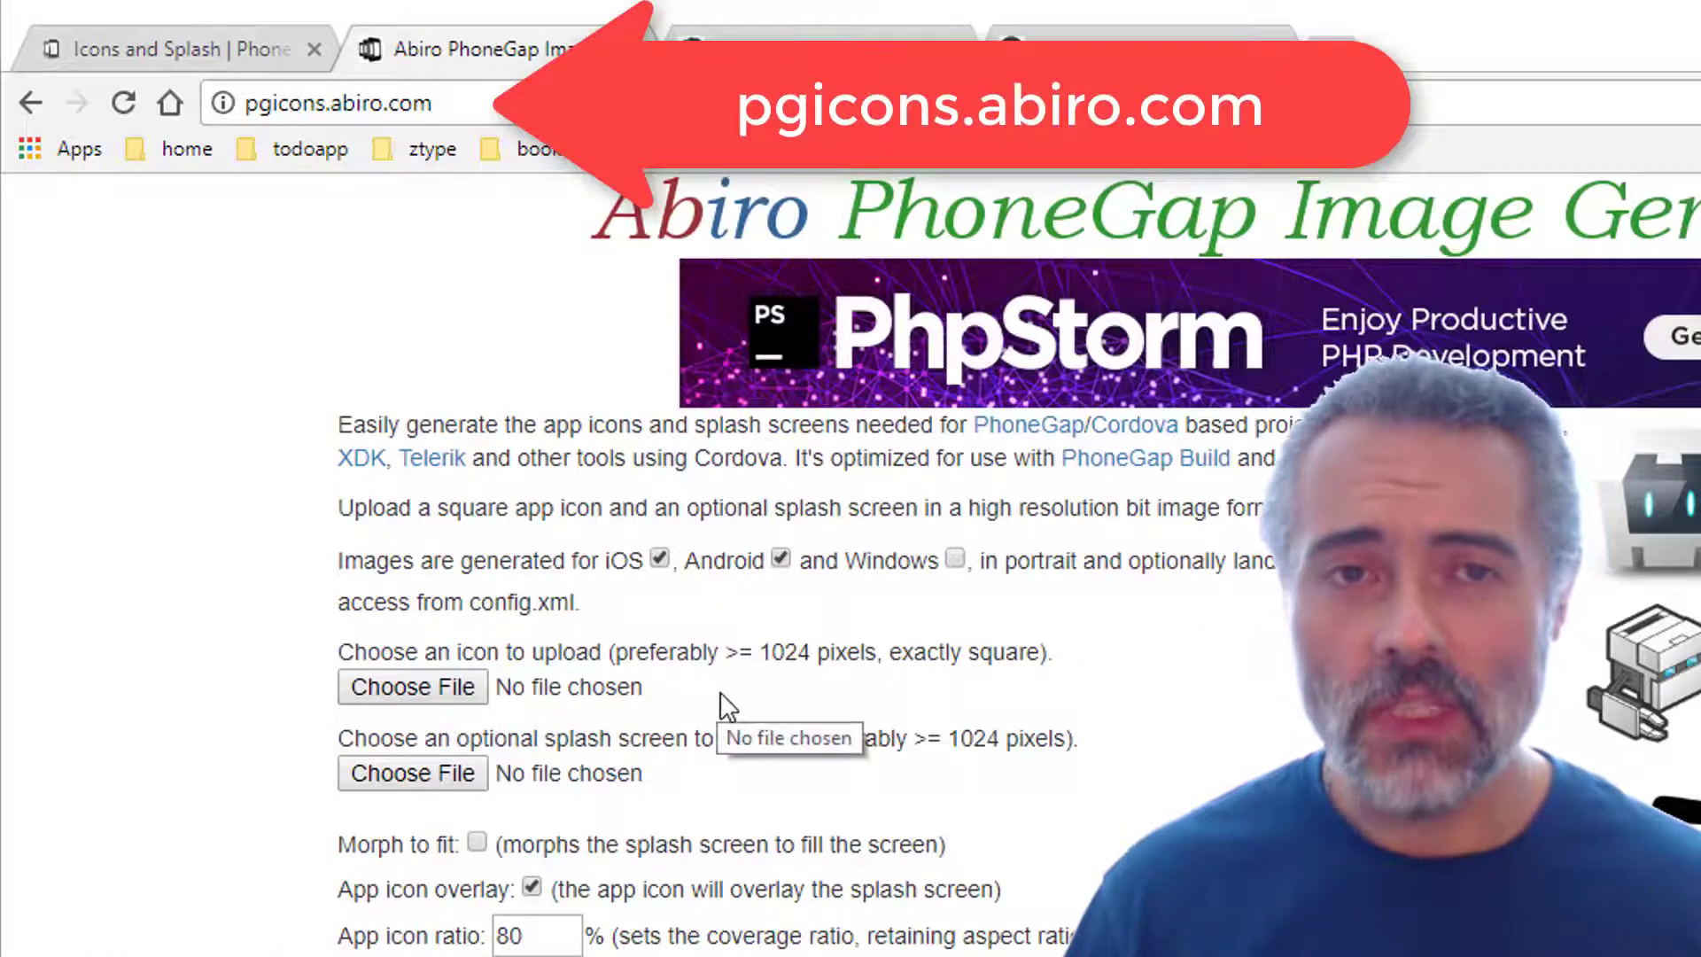